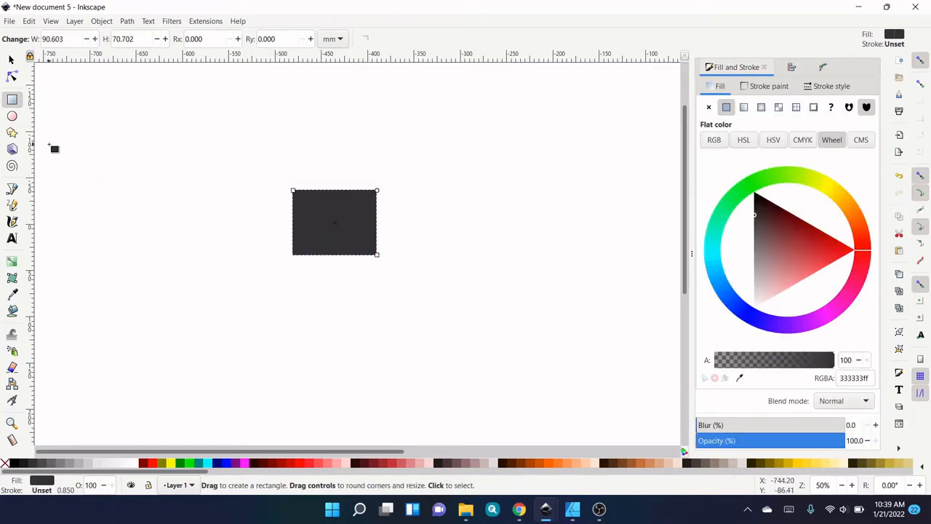
Step: Draw an upright triangle about 58 by 50 mm above the existing rectangle and a rectangle about 56 by 121 mm left of the triangle
{"action": "left_click", "coordinate": [11, 133]}
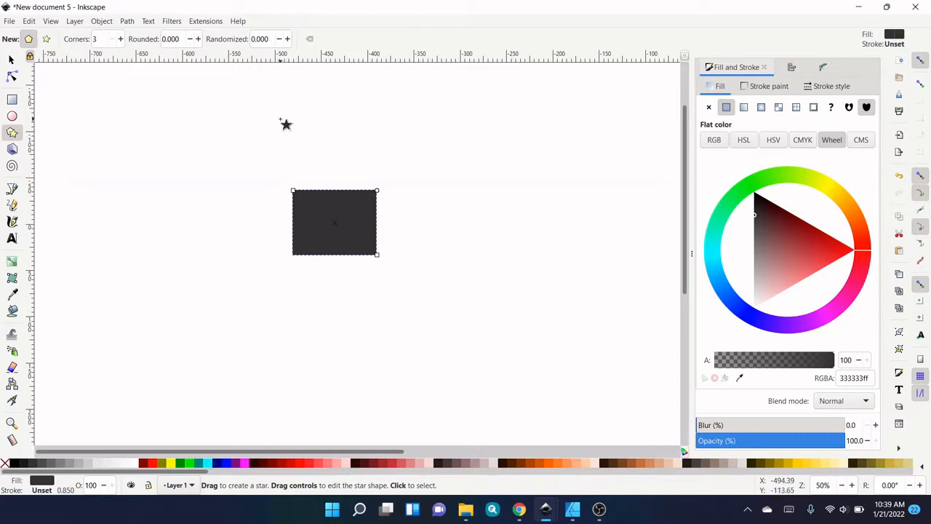
{"action": "key", "text": "ctrl"}
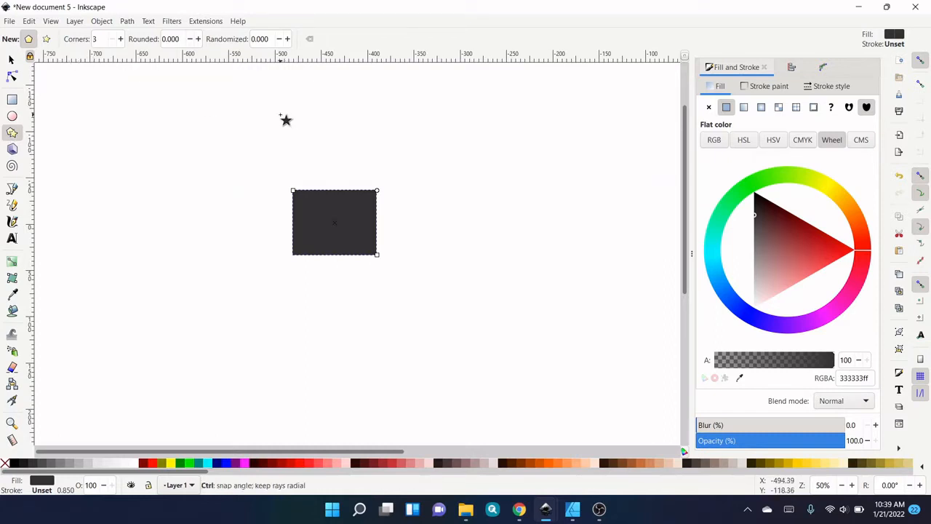
{"action": "left_click_drag", "start_coordinate": [280, 114], "coordinate": [314, 136]}
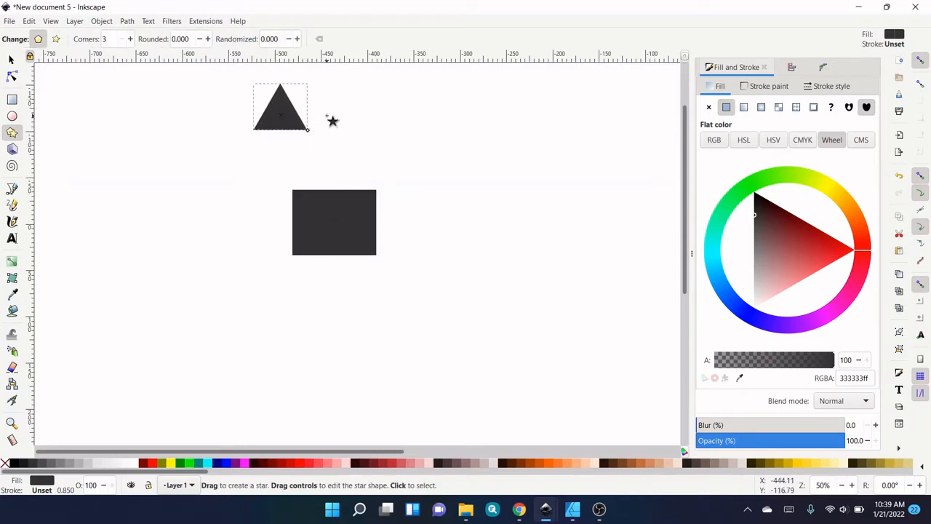
{"action": "key", "text": "space"}
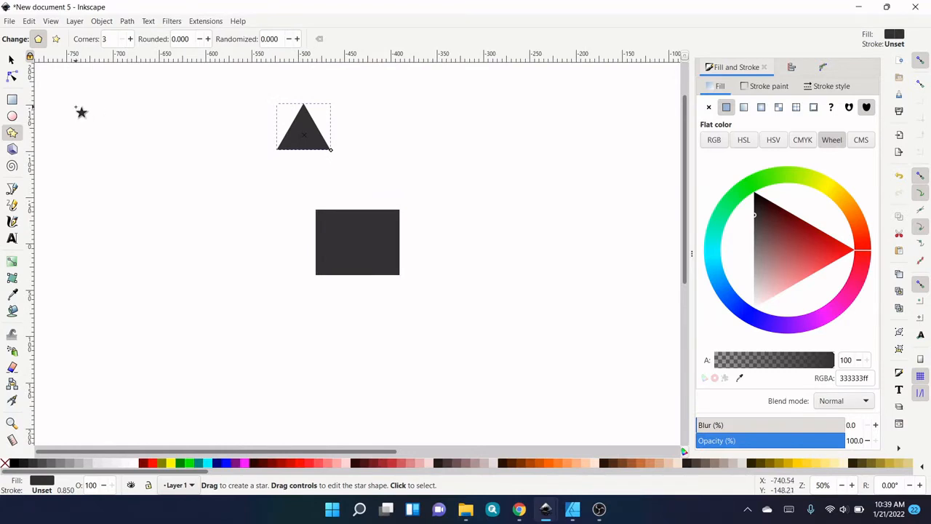
{"action": "left_click", "coordinate": [12, 99]}
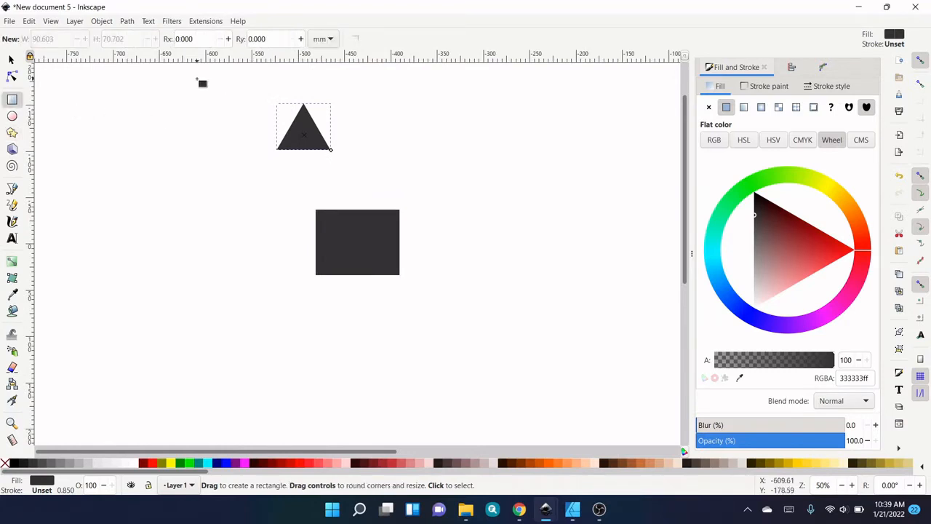
{"action": "left_click_drag", "start_coordinate": [196, 78], "coordinate": [248, 190]}
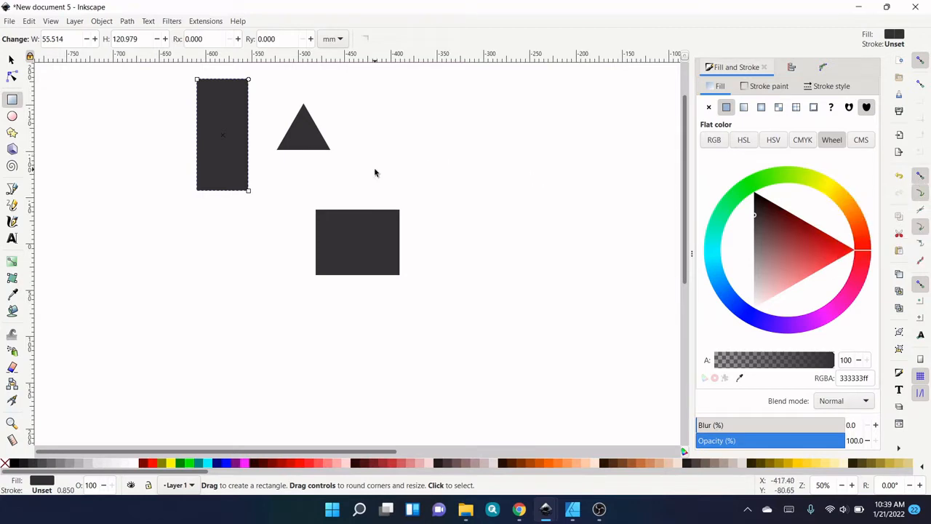
Step: Overlap the triangle's left half with the tall rectangle and cut it away with Difference to leave a right triangle
{"action": "key", "text": "s"}
{"action": "left_click", "coordinate": [297, 119]}
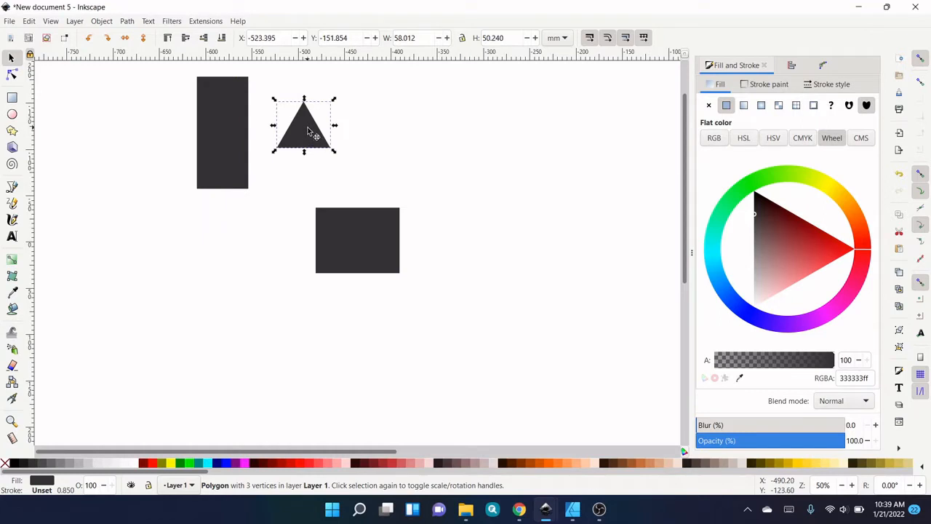
{"action": "left_click_drag", "start_coordinate": [307, 131], "coordinate": [250, 145]}
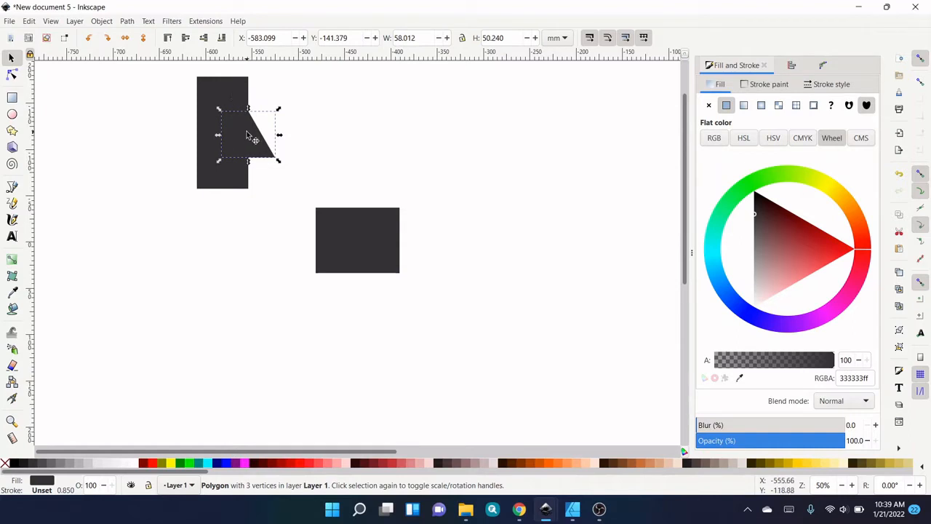
{"action": "left_click", "coordinate": [225, 95], "text": "shift"}
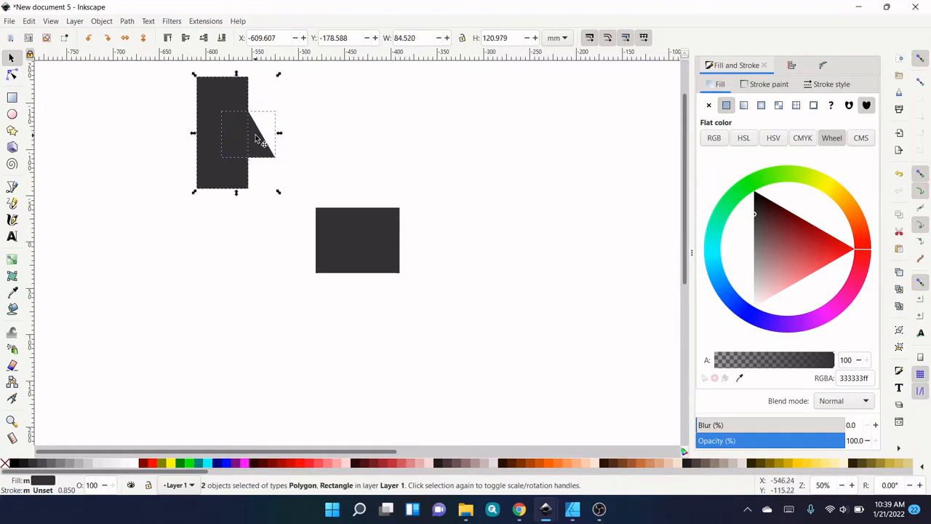
{"action": "left_click", "coordinate": [125, 22]}
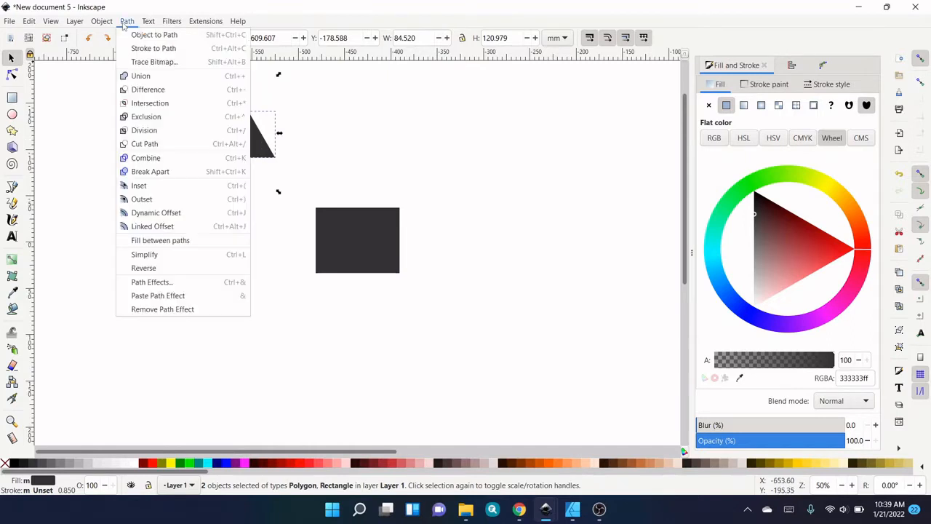
{"action": "left_click", "coordinate": [150, 89]}
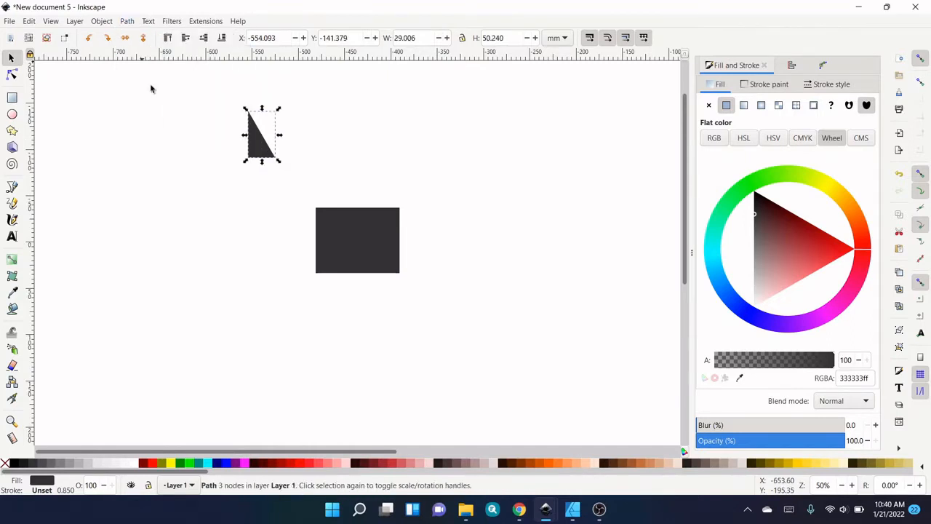
Step: Snap the right triangle onto the top-left corner of the remaining rectangle as an ear and resize it to about 36 by 31 mm
{"action": "left_click_drag", "start_coordinate": [255, 137], "coordinate": [326, 193]}
{"action": "left_click", "coordinate": [380, 179]}
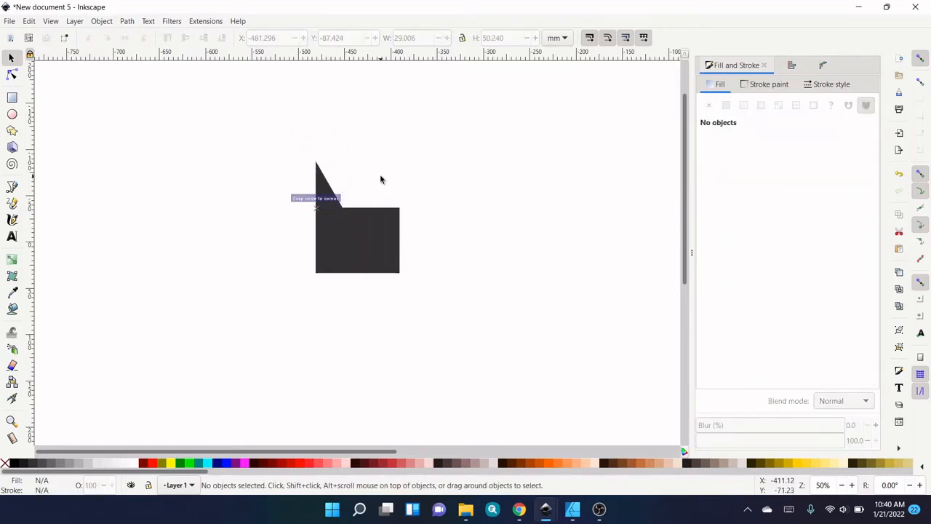
{"action": "key", "text": "z"}
{"action": "left_click", "coordinate": [339, 206]}
{"action": "left_click", "coordinate": [338, 209]}
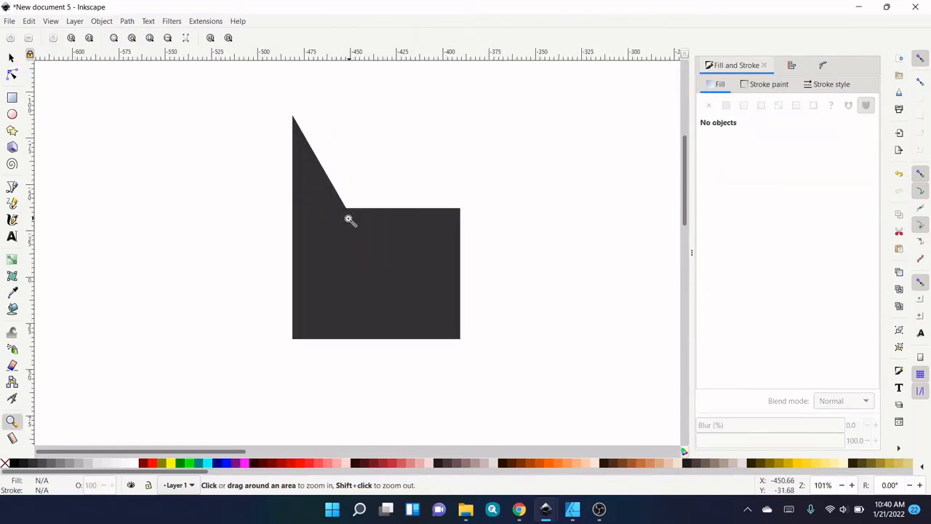
{"action": "key", "text": "s"}
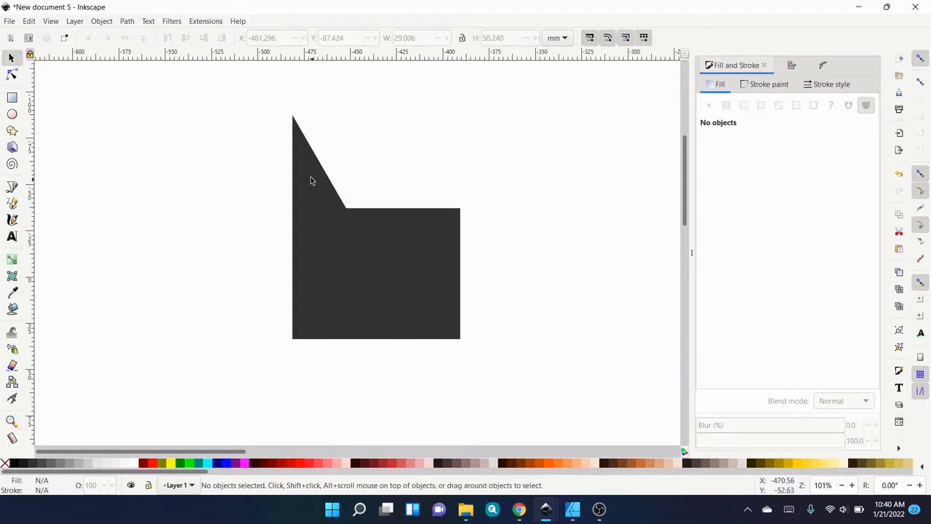
{"action": "left_click", "coordinate": [308, 172]}
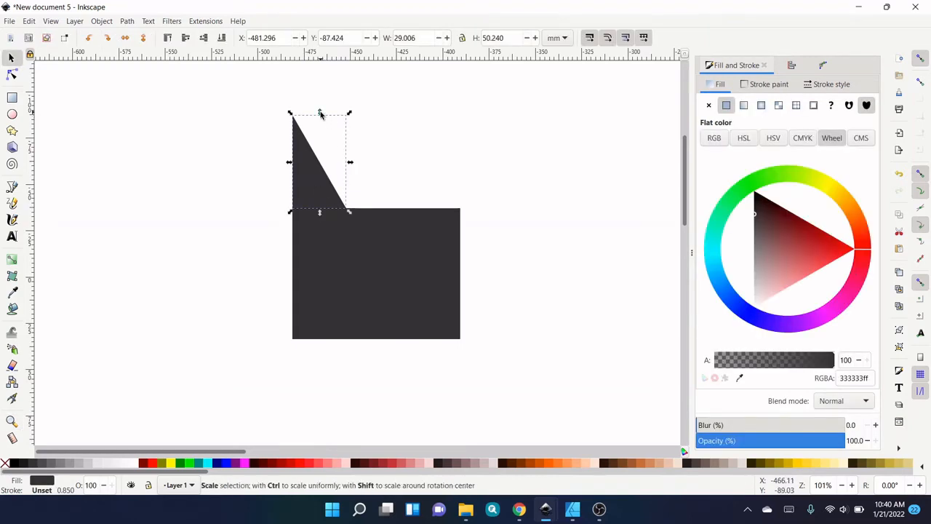
{"action": "left_click_drag", "start_coordinate": [319, 114], "coordinate": [321, 151]}
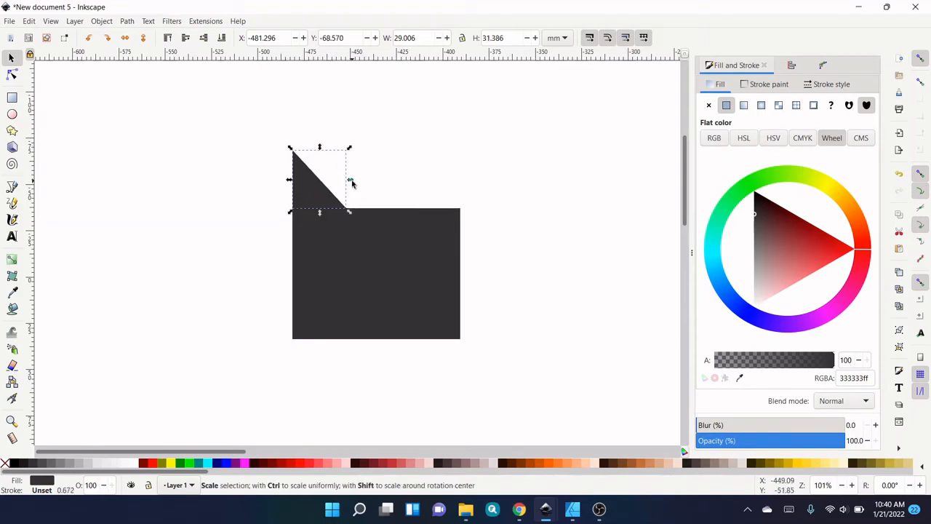
{"action": "left_click_drag", "start_coordinate": [350, 183], "coordinate": [365, 184]}
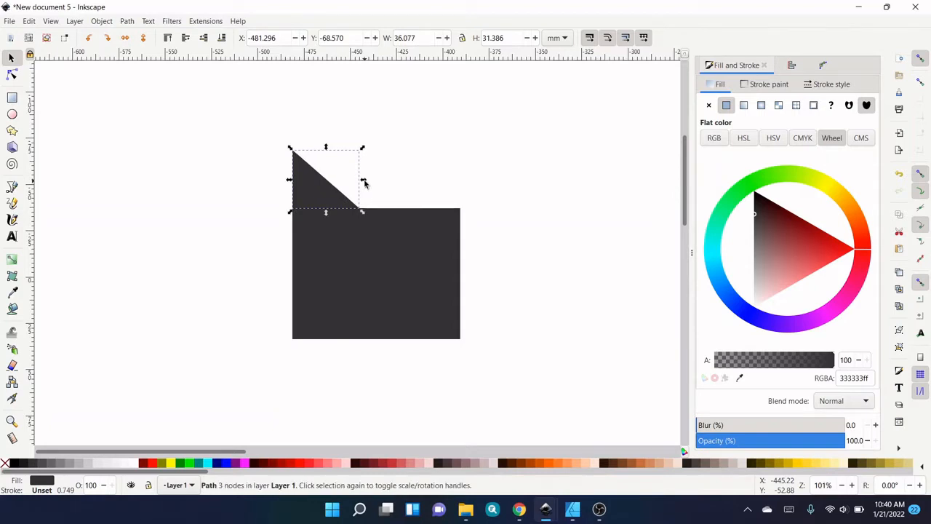
Step: Duplicate the ear, flip the copy horizontally, and snap it to the top-right corner of the rectangle
{"action": "key", "text": "ctrl+d"}
{"action": "key", "text": "h"}
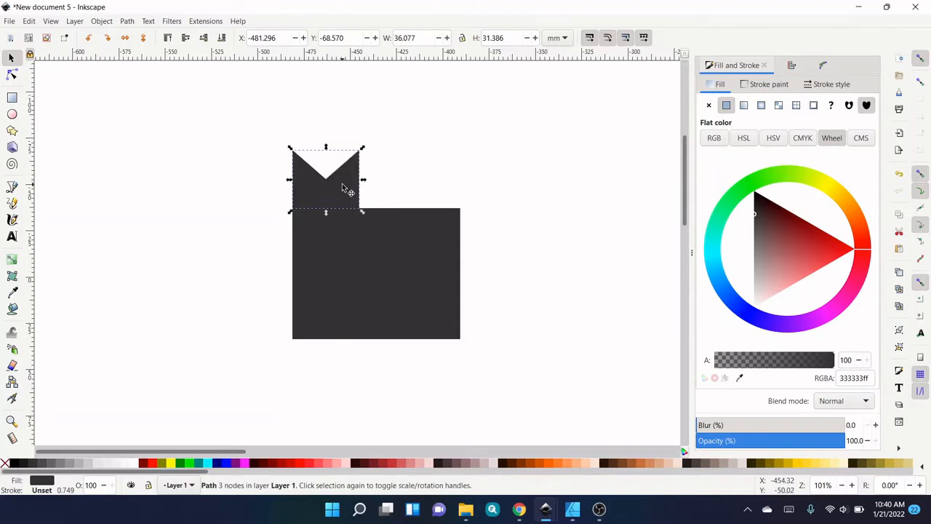
{"action": "left_click_drag", "start_coordinate": [344, 187], "coordinate": [449, 187]}
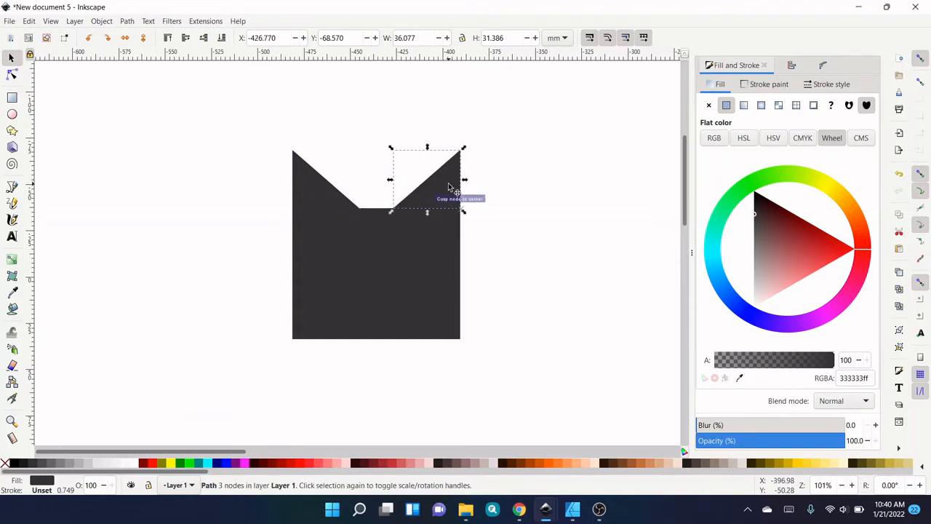
{"action": "left_click", "coordinate": [502, 246]}
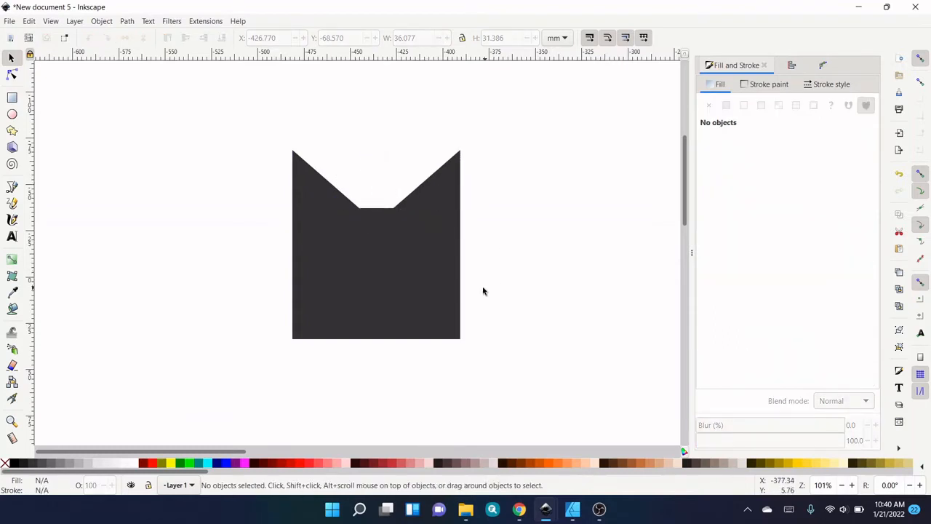
Step: Merge the rectangle and both ears with Union and move the merged shape up about 6 mm
{"action": "left_click", "coordinate": [378, 280]}
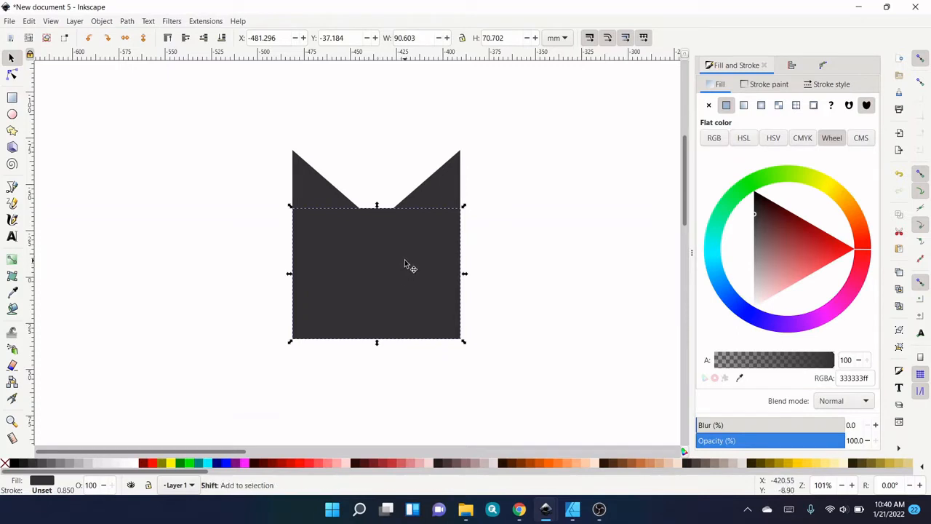
{"action": "left_click", "coordinate": [444, 204], "text": "shift"}
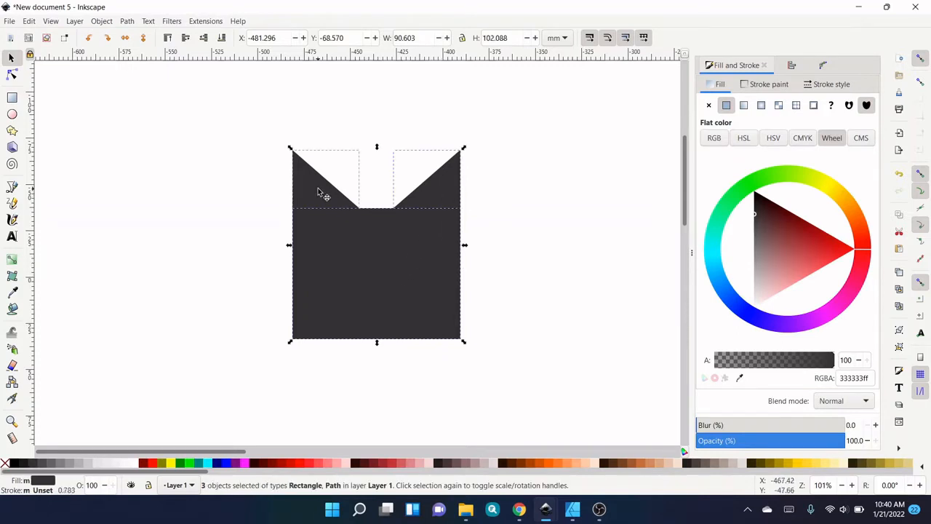
{"action": "left_click", "coordinate": [127, 22]}
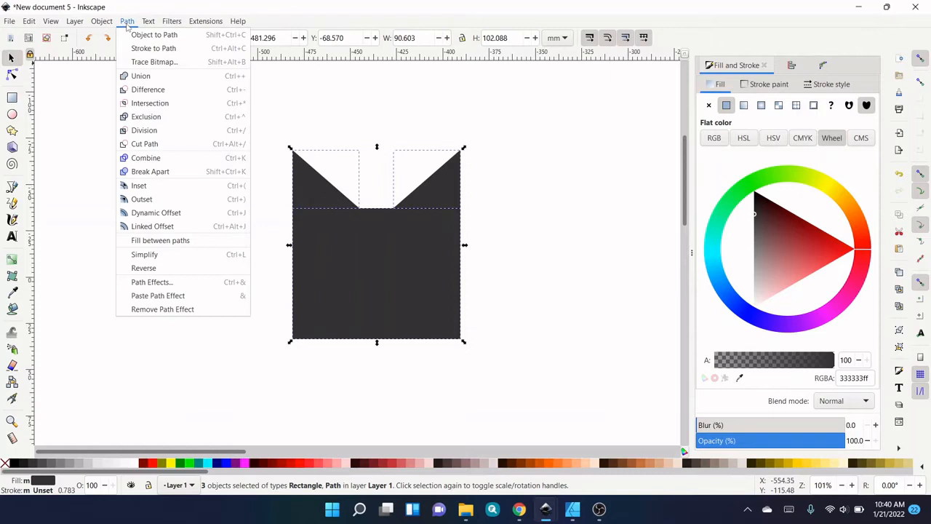
{"action": "left_click", "coordinate": [151, 76]}
{"action": "left_click_drag", "start_coordinate": [361, 259], "coordinate": [392, 259]}
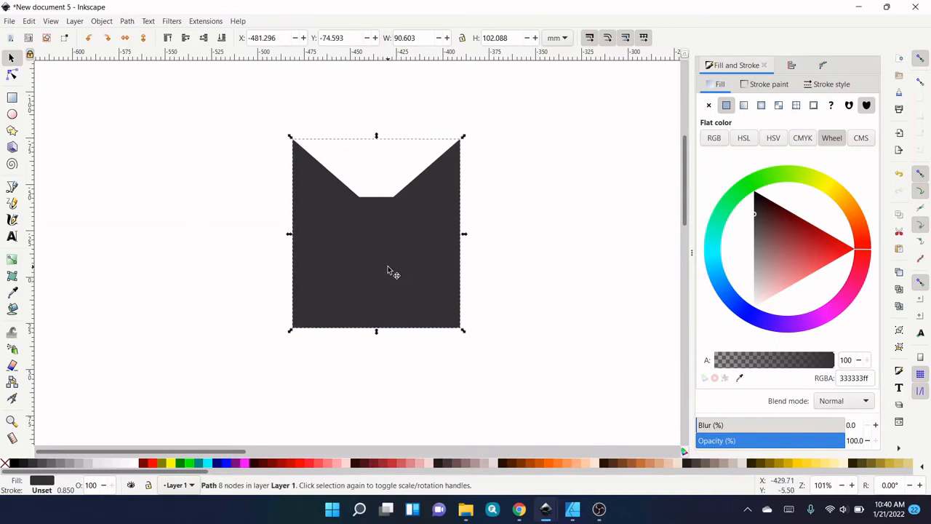
{"action": "left_click", "coordinate": [246, 279]}
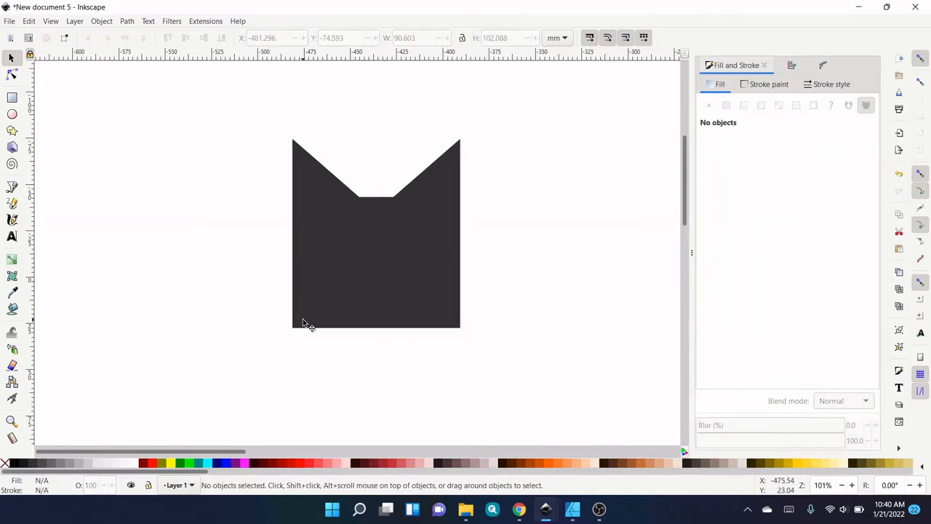
Step: Apply Object to Path to the merged head shape and insert a node at the midpoint of its bottom edge
{"action": "left_click", "coordinate": [365, 298]}
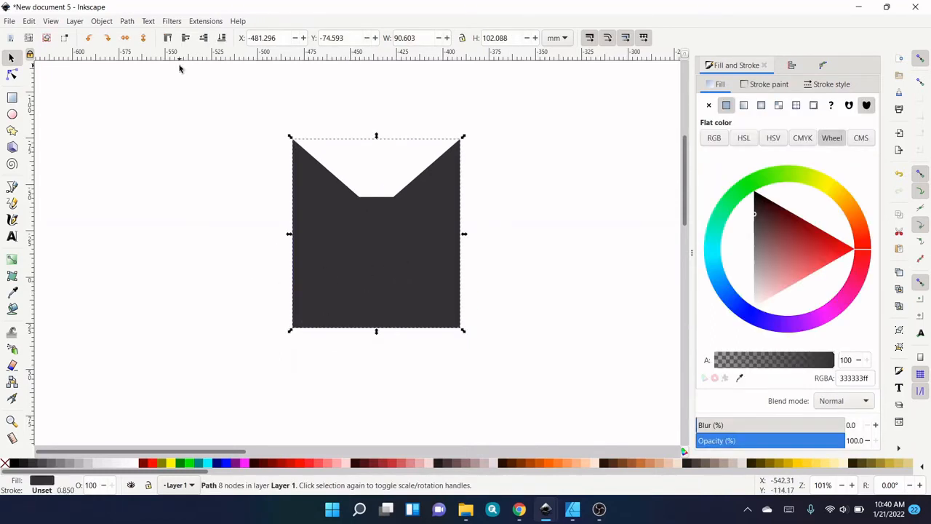
{"action": "left_click", "coordinate": [127, 22]}
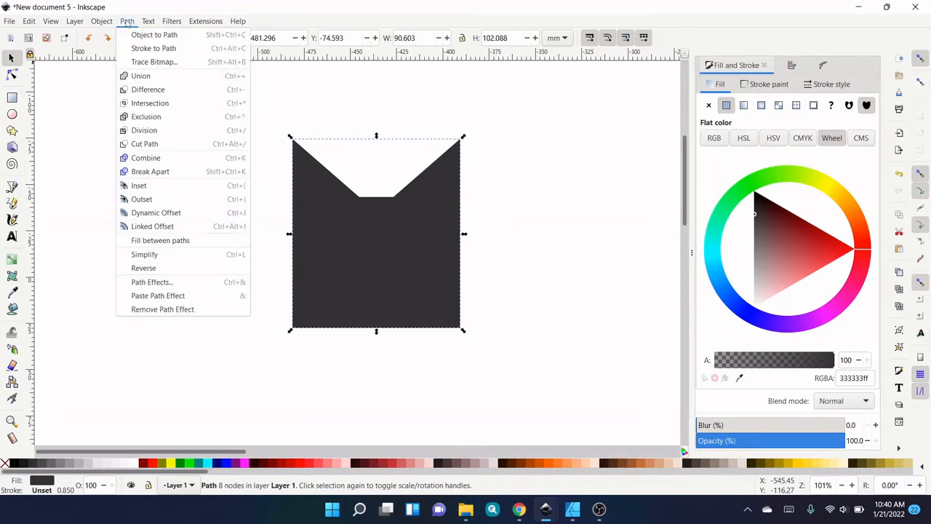
{"action": "left_click", "coordinate": [140, 34]}
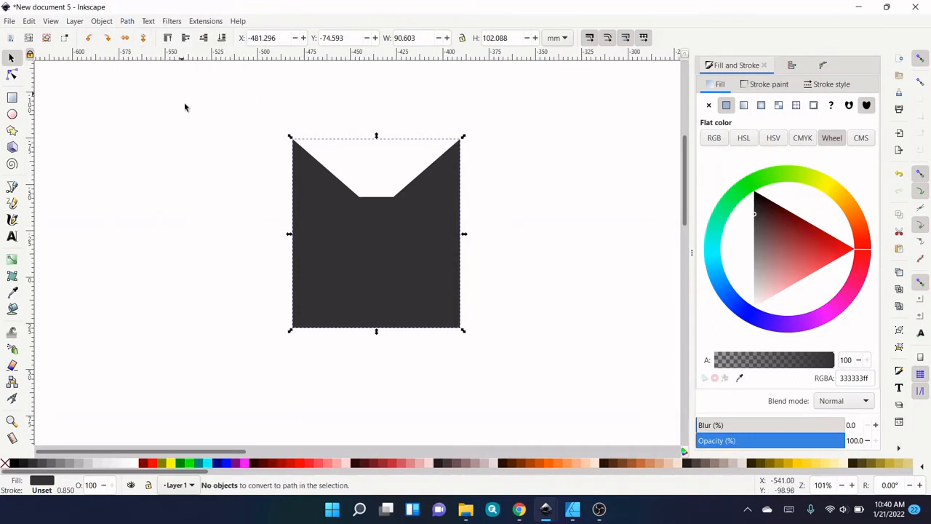
{"action": "left_click", "coordinate": [11, 76]}
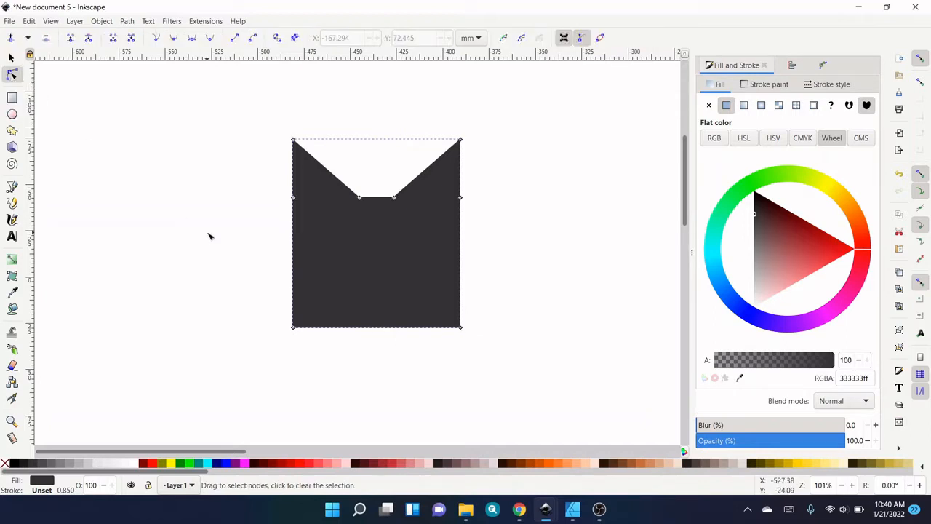
{"action": "left_click_drag", "start_coordinate": [236, 299], "coordinate": [503, 370]}
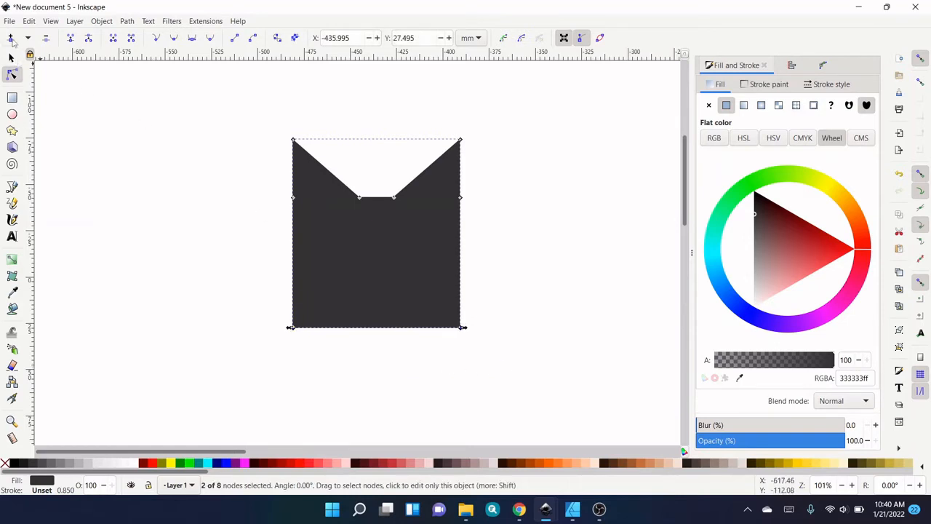
{"action": "left_click", "coordinate": [11, 38]}
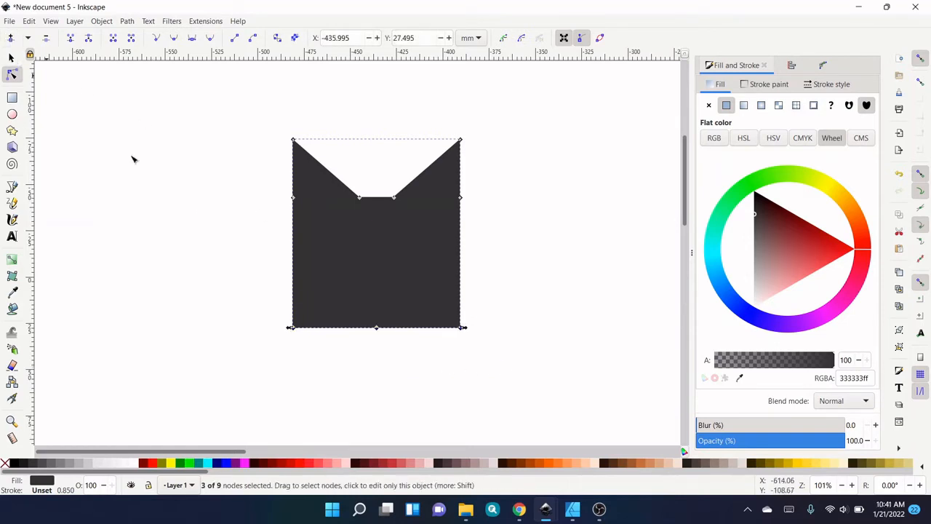
Step: Pull the middle node of the head's bottom edge down to a Y position of about 50 mm to form a pointed chin
{"action": "left_click", "coordinate": [391, 357]}
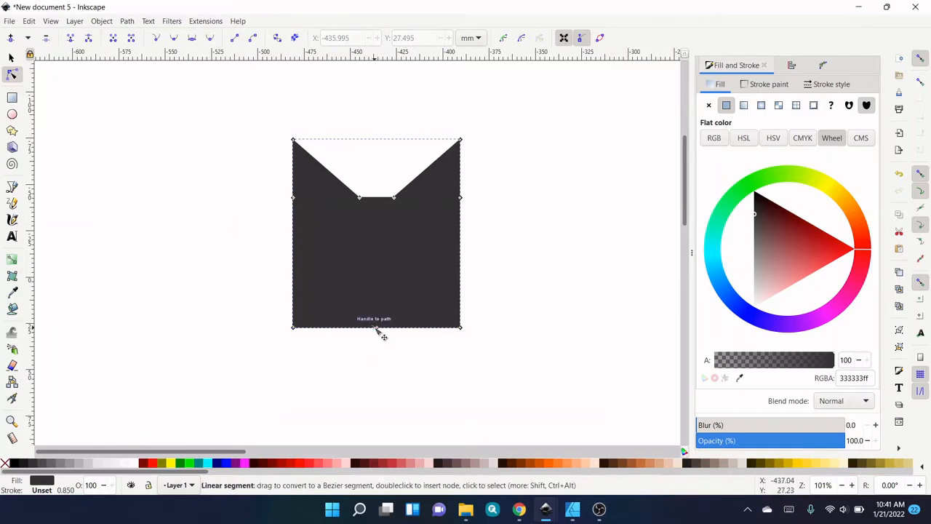
{"action": "double_click", "coordinate": [376, 329]}
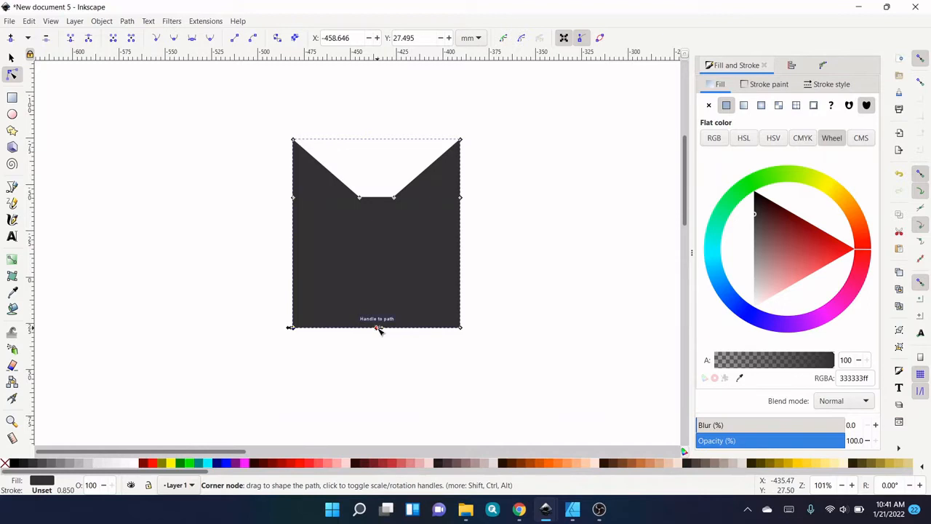
{"action": "left_click_drag", "start_coordinate": [376, 328], "coordinate": [379, 337]}
{"action": "key", "text": "ctrl+z"}
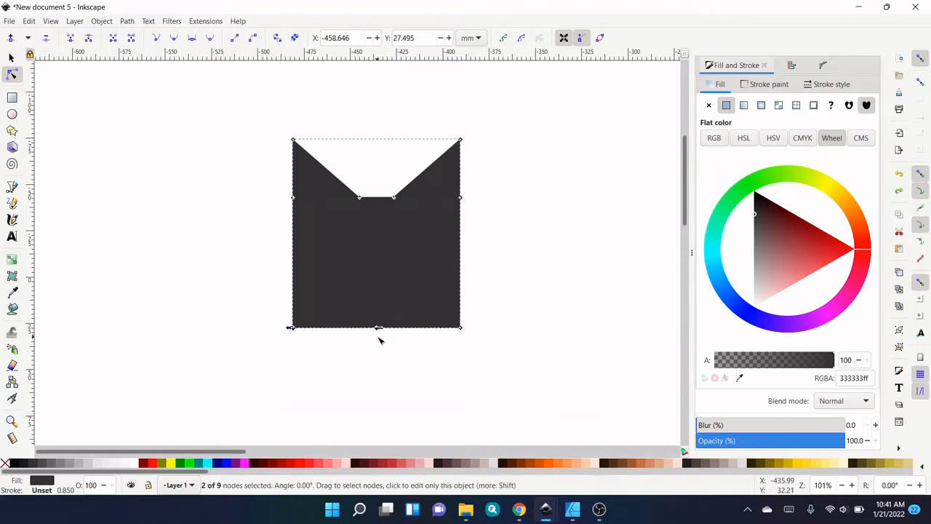
{"action": "left_click_drag", "start_coordinate": [378, 328], "coordinate": [384, 372]}
{"action": "key", "text": "ctrl+z"}
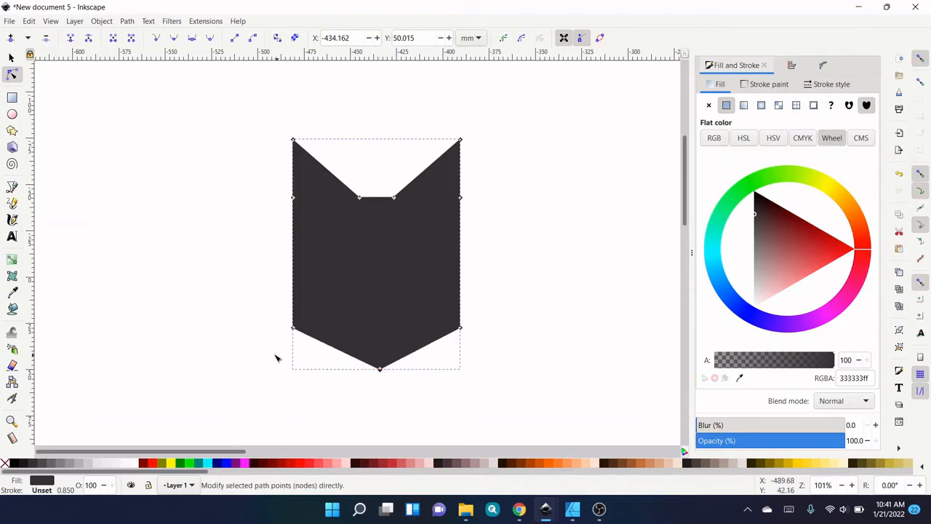
Step: Select the three bottom nodes of the head and move them up together about 25 mm to shorten it
{"action": "left_click", "coordinate": [262, 353]}
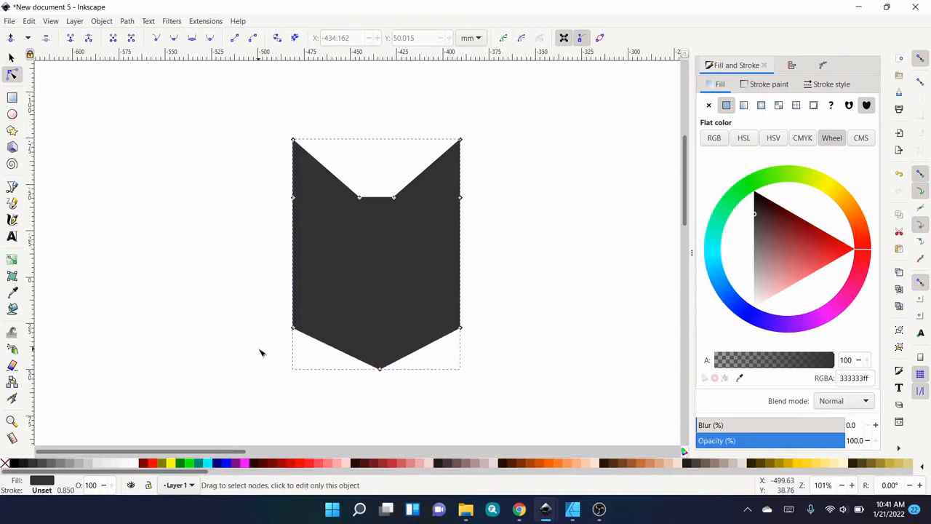
{"action": "left_click", "coordinate": [245, 306]}
{"action": "left_click", "coordinate": [330, 315]}
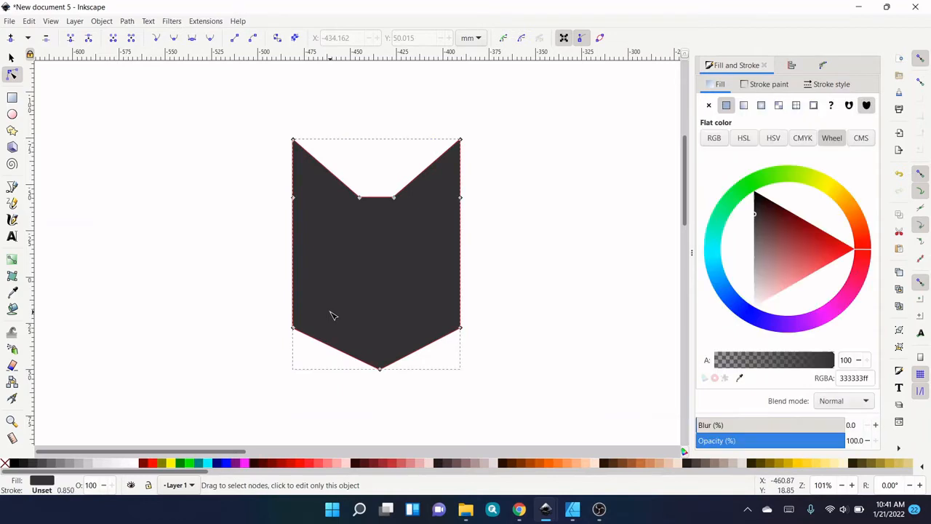
{"action": "left_click_drag", "start_coordinate": [234, 305], "coordinate": [511, 392]}
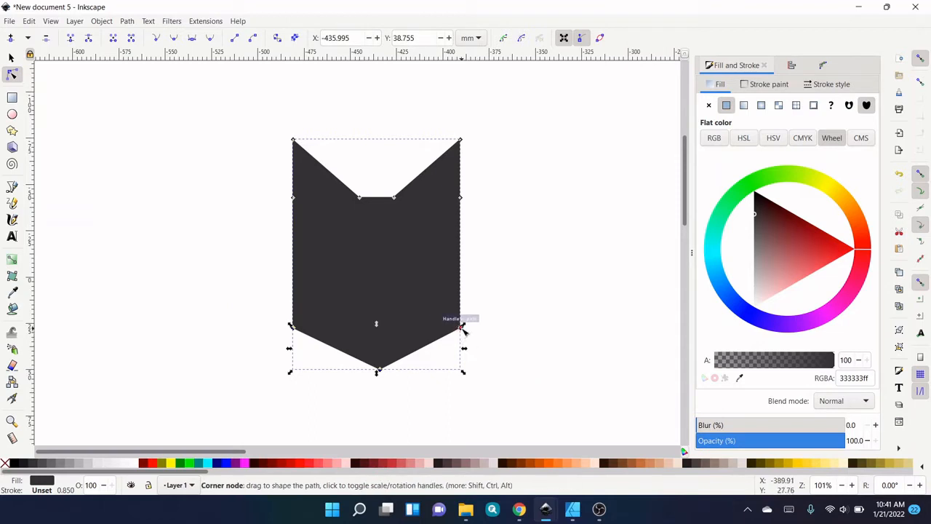
{"action": "left_click_drag", "start_coordinate": [462, 327], "coordinate": [480, 293]}
{"action": "left_click", "coordinate": [502, 293]}
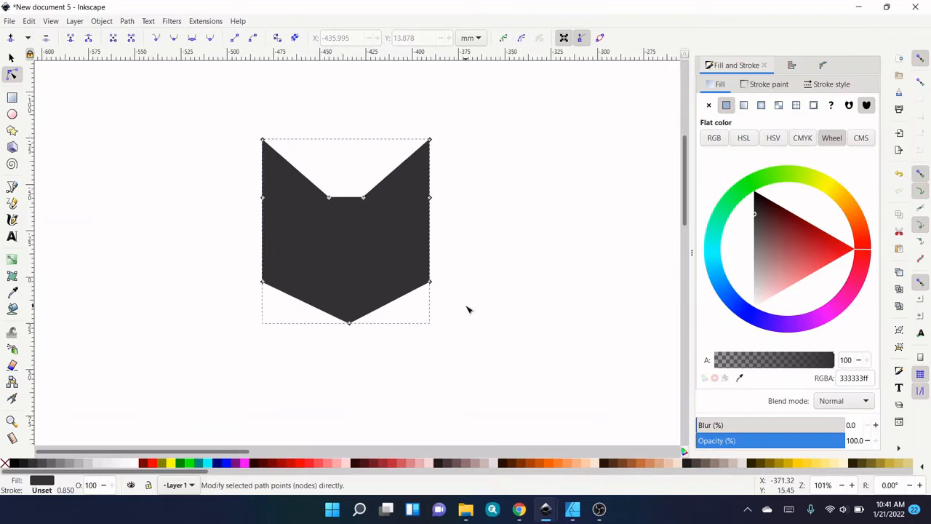
Step: Draw a narrow rectangle about 20 mm wide and 117 mm tall below the head's left side and convert it to a path
{"action": "left_click_drag", "start_coordinate": [453, 340], "coordinate": [489, 272]}
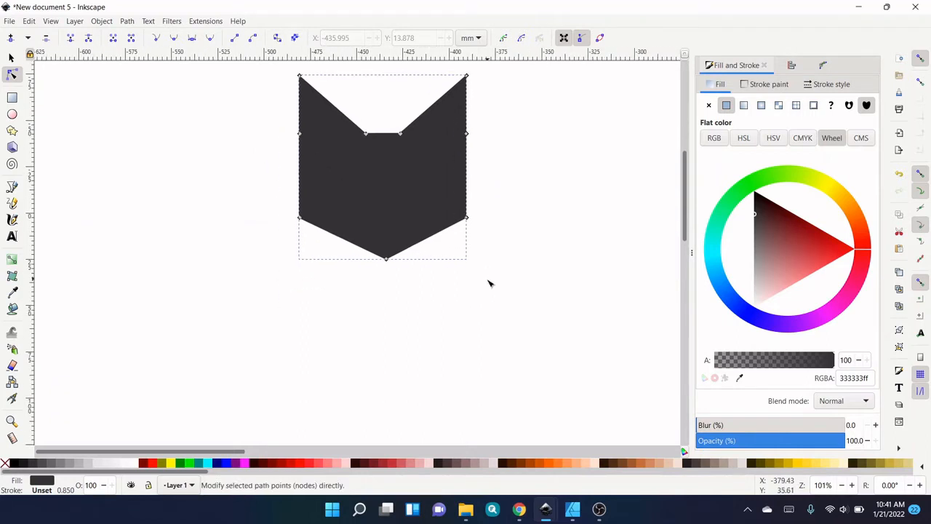
{"action": "key", "text": "z"}
{"action": "left_click", "coordinate": [484, 279], "text": "shift"}
{"action": "left_click_drag", "start_coordinate": [488, 308], "coordinate": [454, 272]}
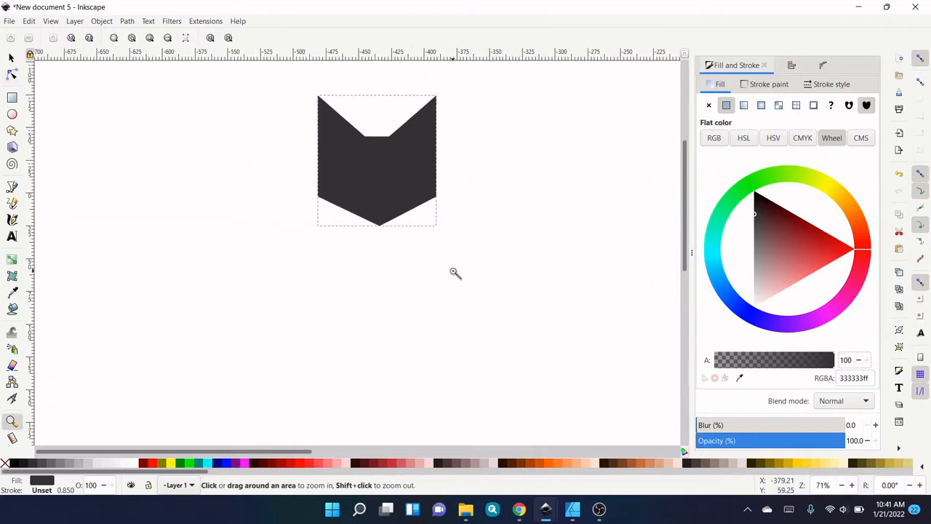
{"action": "left_click", "coordinate": [12, 97]}
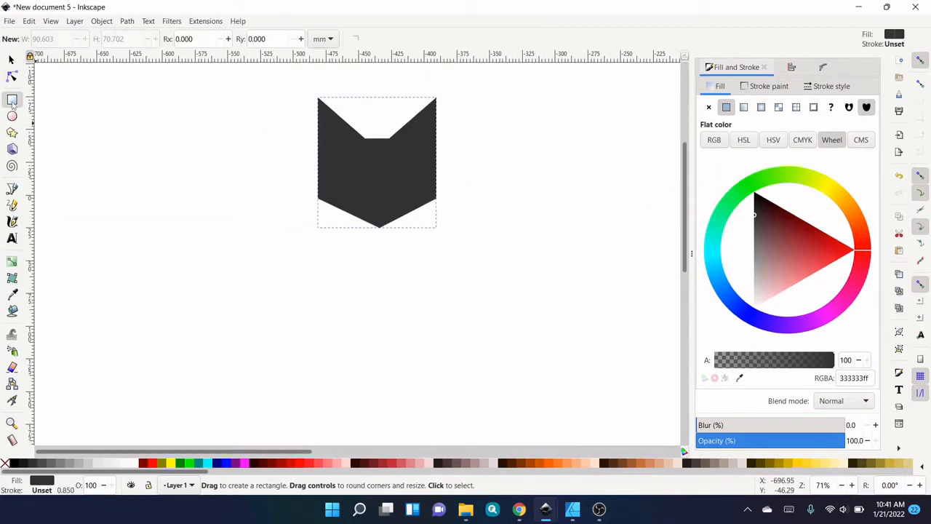
{"action": "left_click_drag", "start_coordinate": [317, 277], "coordinate": [344, 432]}
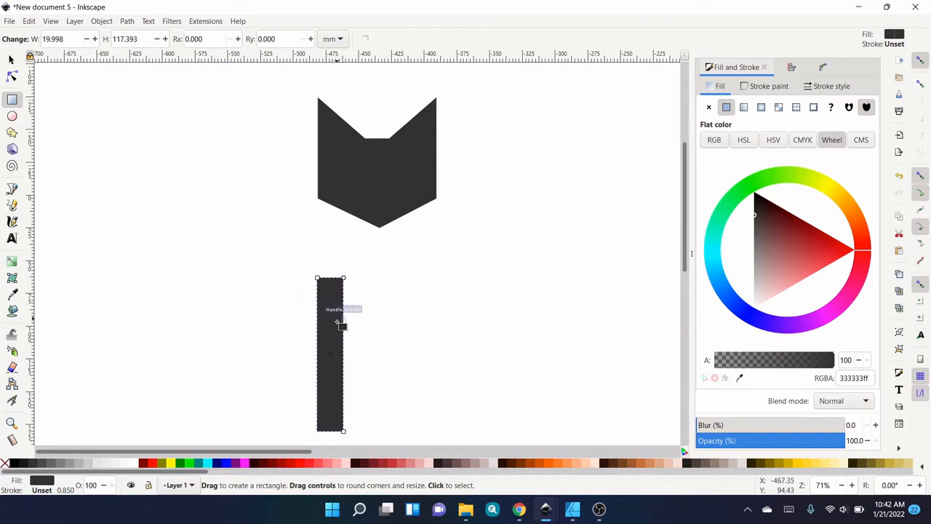
{"action": "left_click", "coordinate": [124, 22]}
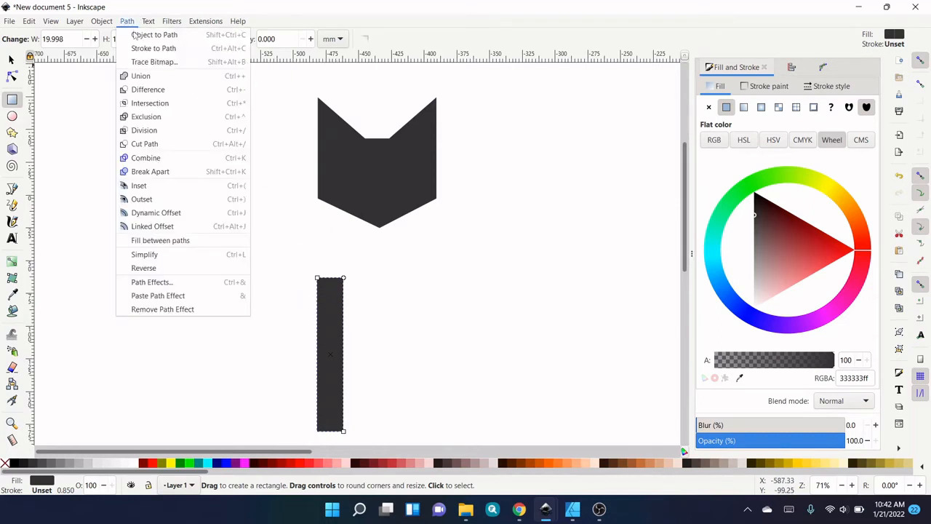
{"action": "left_click", "coordinate": [149, 34]}
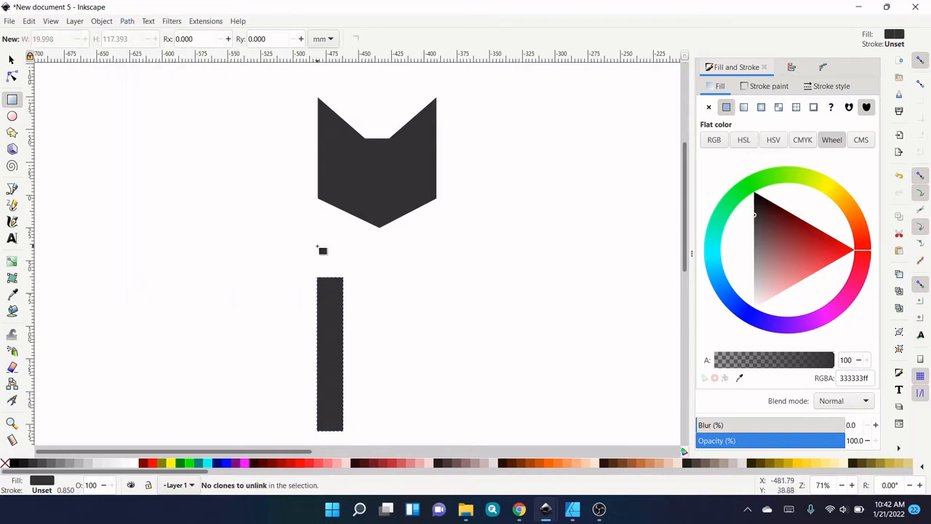
Step: Move the narrow bar up closer to the head, to a Y position of about 45 mm
{"action": "left_click_drag", "start_coordinate": [338, 323], "coordinate": [330, 299]}
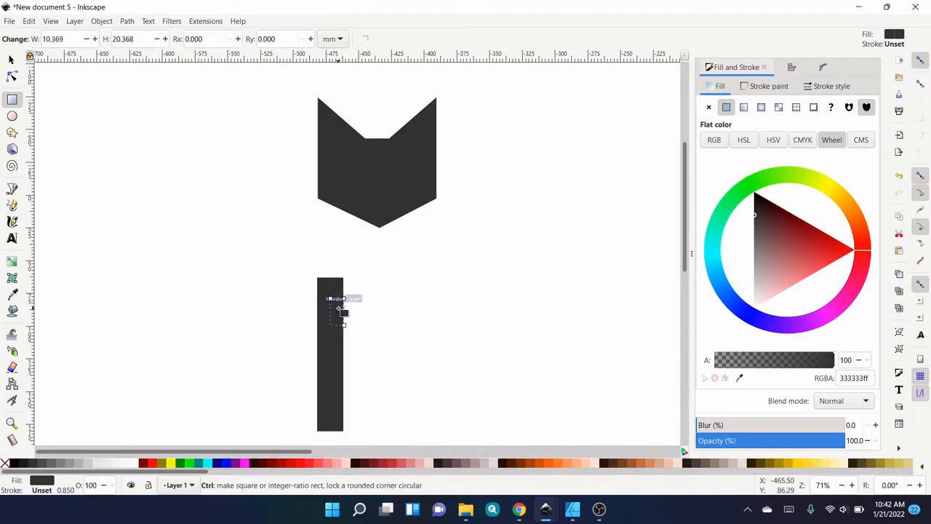
{"action": "key", "text": "ctrl+z"}
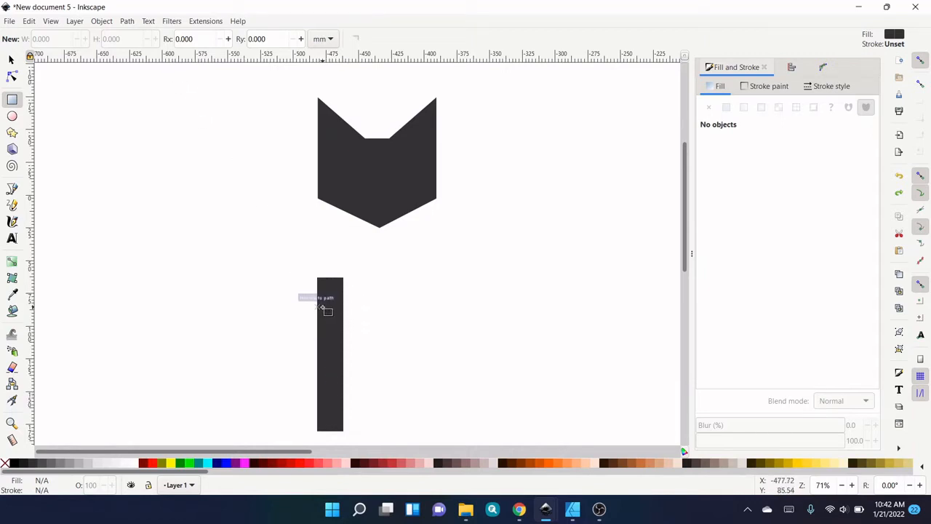
{"action": "key", "text": "s"}
{"action": "left_click_drag", "start_coordinate": [326, 312], "coordinate": [324, 285]}
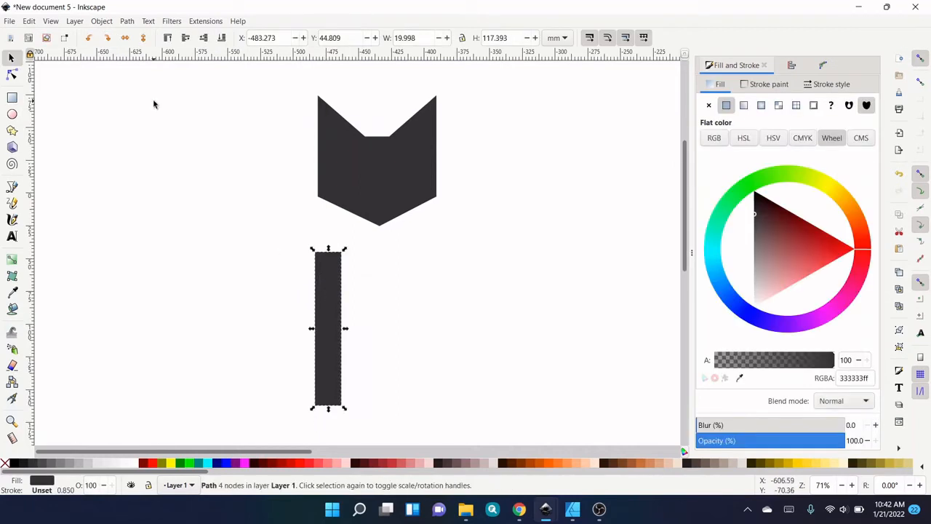
Step: Add the Corners (Fillet/Chamfer) path effect to the narrow bar
{"action": "left_click", "coordinate": [127, 21]}
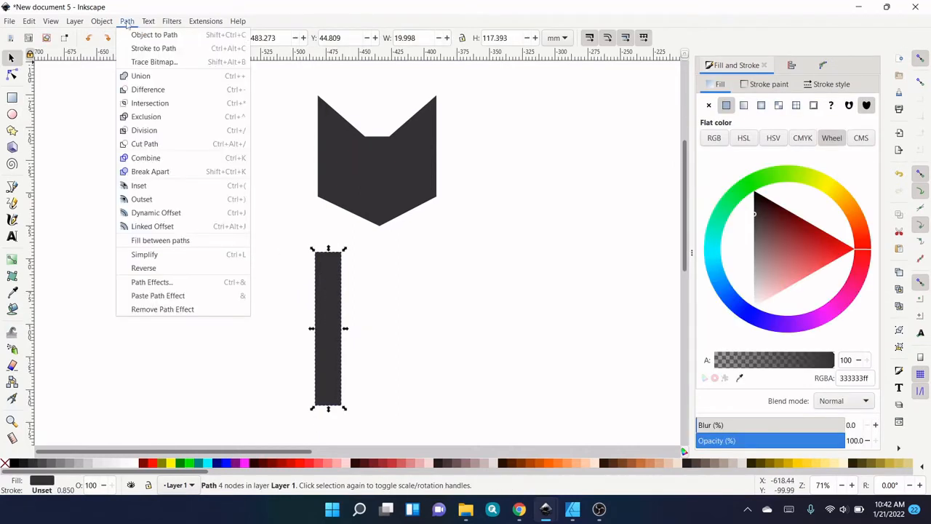
{"action": "left_click", "coordinate": [184, 295]}
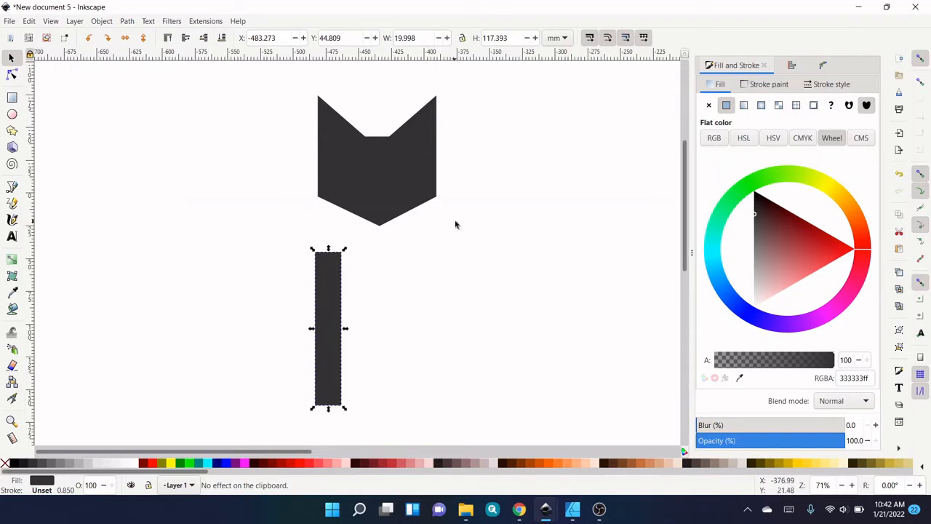
{"action": "left_click", "coordinate": [823, 65]}
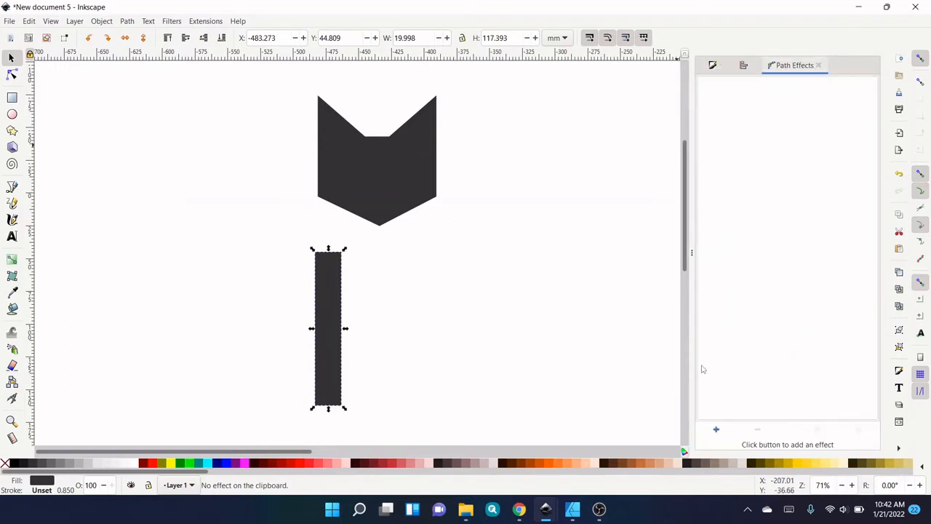
{"action": "left_click", "coordinate": [716, 430]}
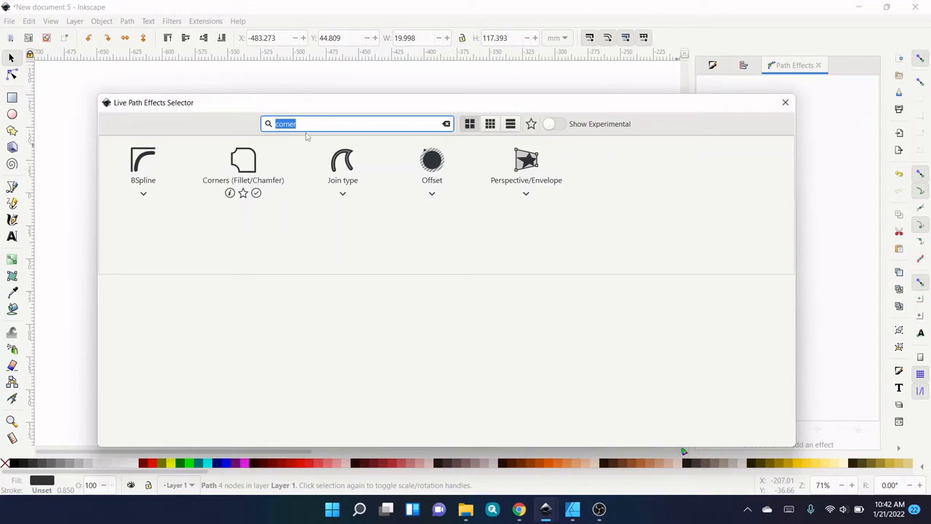
{"action": "left_click", "coordinate": [246, 161]}
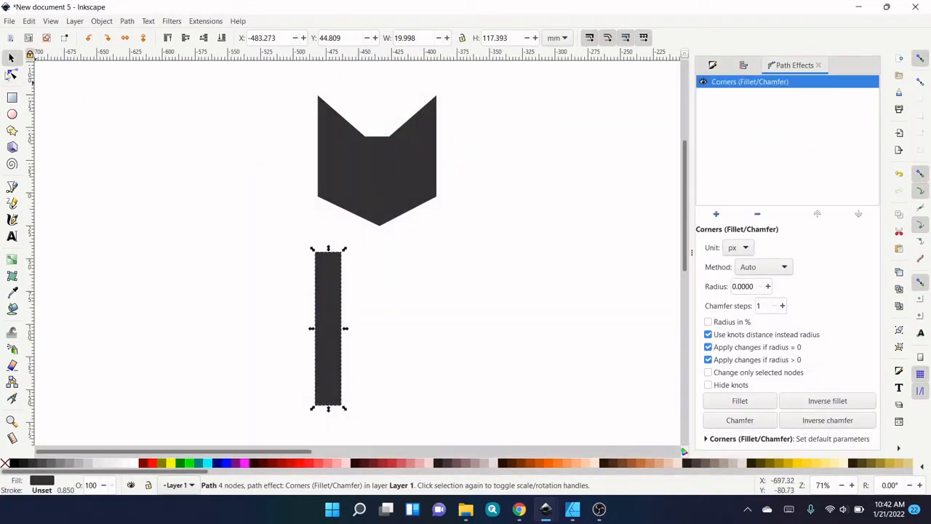
Step: Round the bar's bottom-right corner with the effect's fillet handle, keeping the other corners square
{"action": "left_click", "coordinate": [11, 75]}
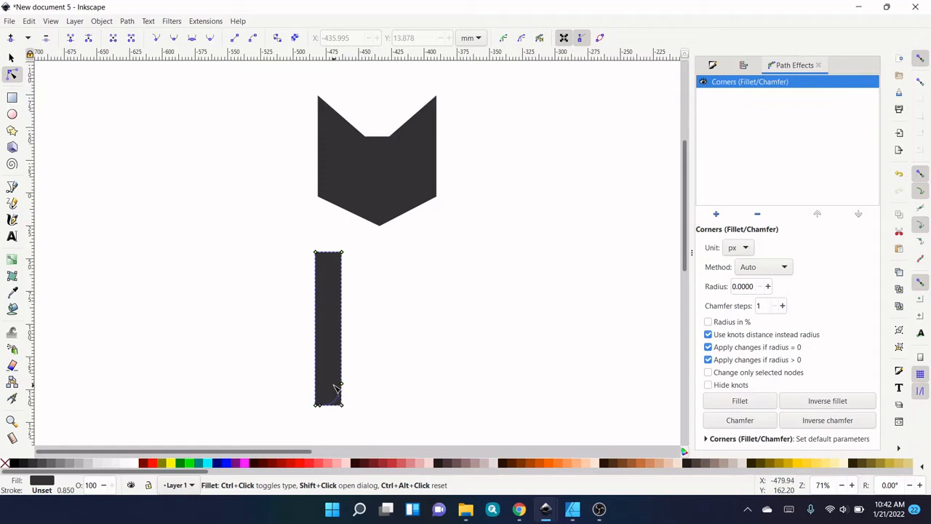
{"action": "left_click_drag", "start_coordinate": [334, 383], "coordinate": [334, 382]}
{"action": "left_click", "coordinate": [388, 379]}
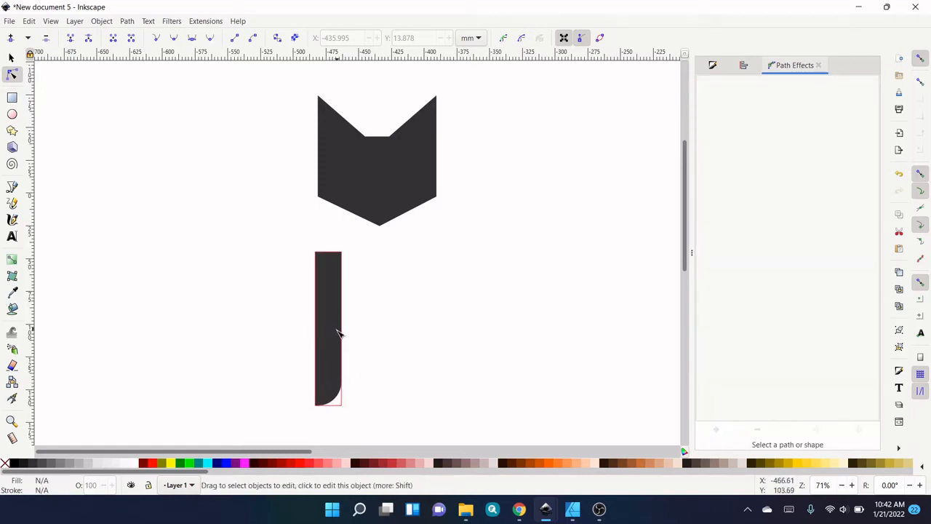
Step: Duplicate the rounded bar and snap the two bars to the head's lower-left and lower-right corners
{"action": "key", "text": "s"}
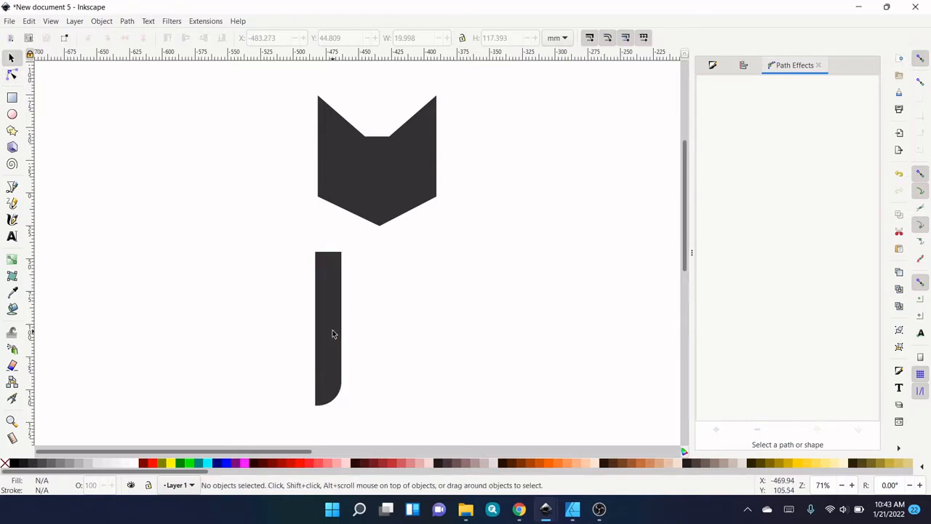
{"action": "left_click", "coordinate": [332, 335]}
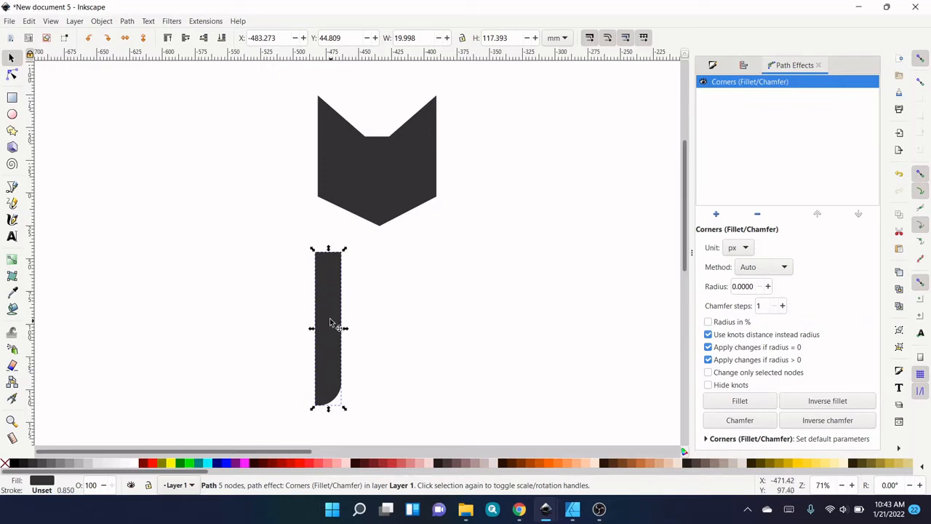
{"action": "left_click_drag", "start_coordinate": [329, 318], "coordinate": [422, 322]}
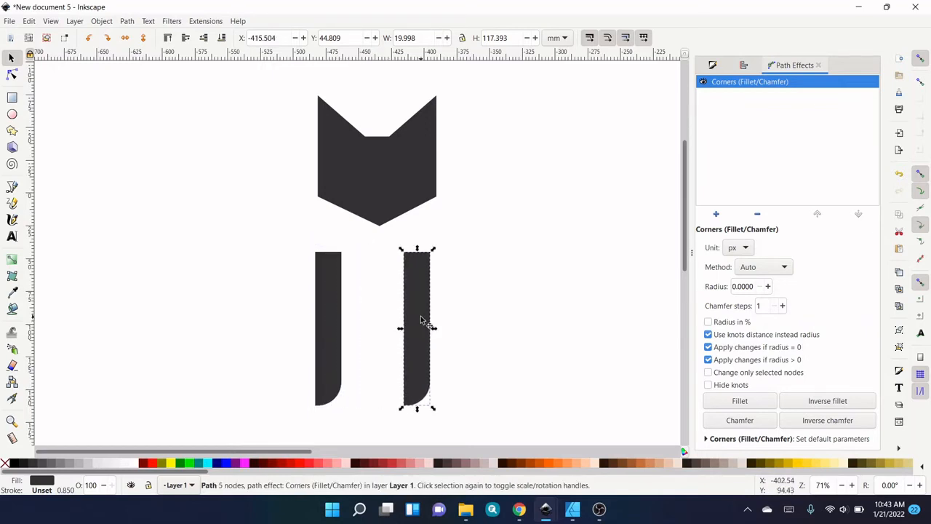
{"action": "left_click_drag", "start_coordinate": [327, 311], "coordinate": [330, 251]}
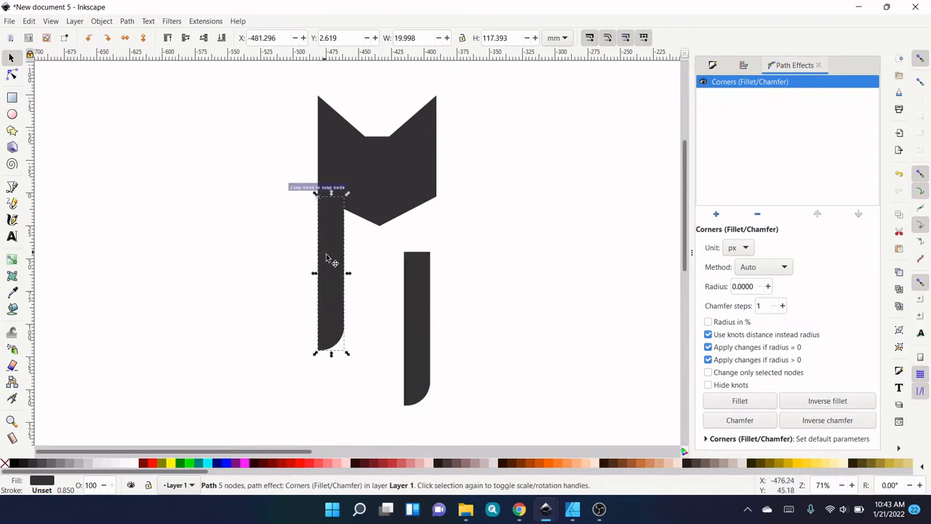
{"action": "left_click_drag", "start_coordinate": [424, 314], "coordinate": [436, 264]}
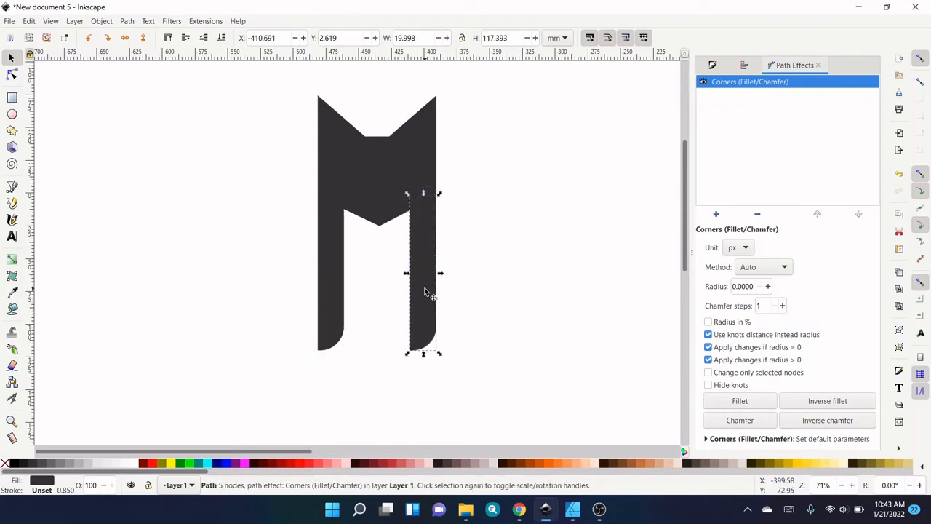
Step: Select both bars and move them straight down about 44 mm, leaving a gap below the head
{"action": "left_click", "coordinate": [339, 264], "text": "shift"}
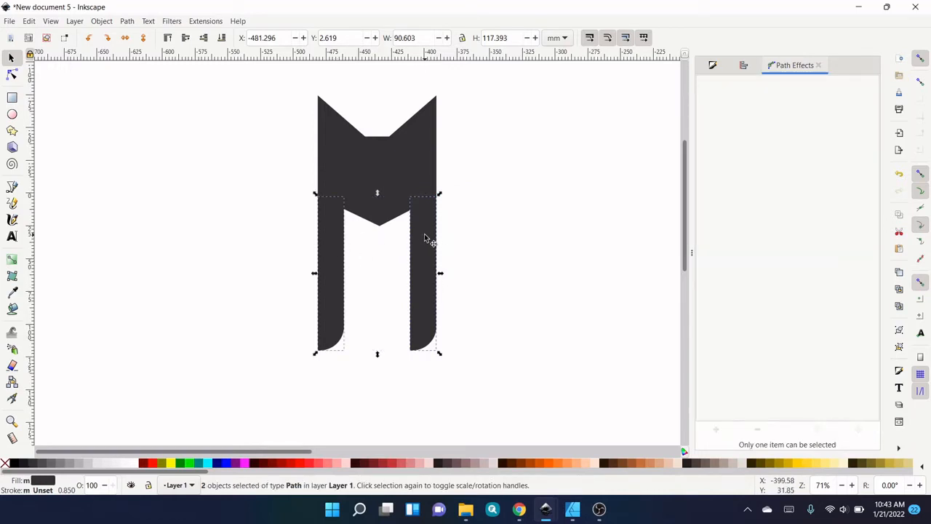
{"action": "key", "text": "ctrl"}
{"action": "mouse_move", "coordinate": [424, 234]}
{"action": "left_mouse_down"}
{"action": "mouse_move", "coordinate": [429, 294]}
{"action": "mouse_move", "coordinate": [449, 271]}
{"action": "left_mouse_up"}
{"action": "left_click", "coordinate": [476, 312]}
{"action": "key", "text": "space"}
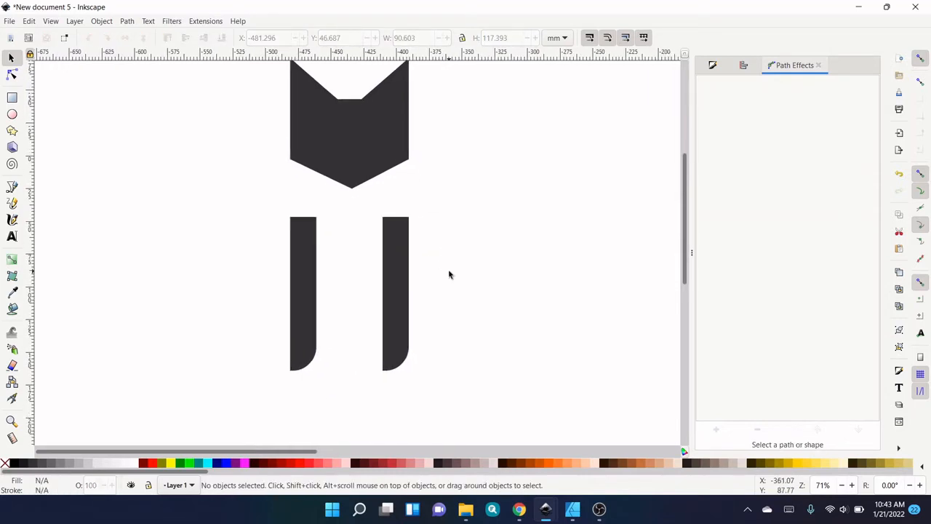
Step: Draw a circle about 24 mm in diameter between the upper ends of the bars, centred under the chin
{"action": "left_click", "coordinate": [12, 114]}
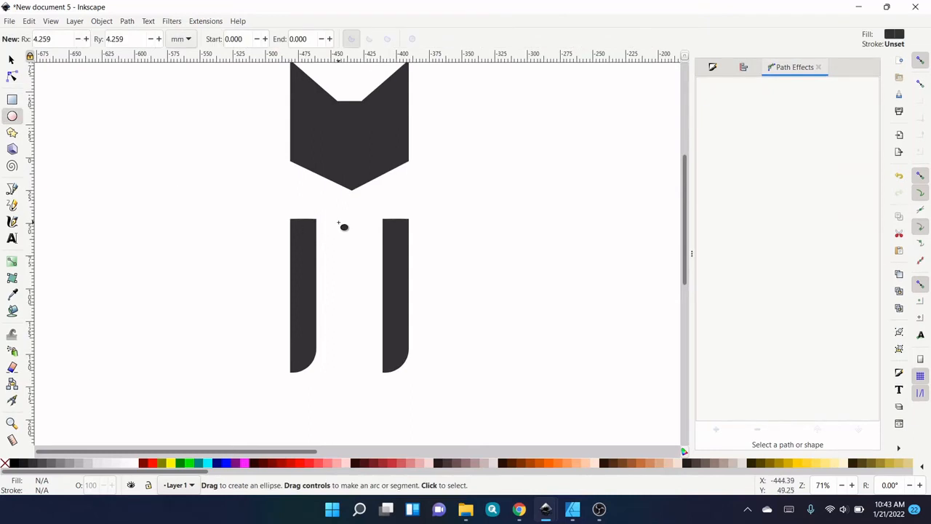
{"action": "left_click_drag", "start_coordinate": [338, 222], "coordinate": [367, 261]}
{"action": "key", "text": "ctrl+z"}
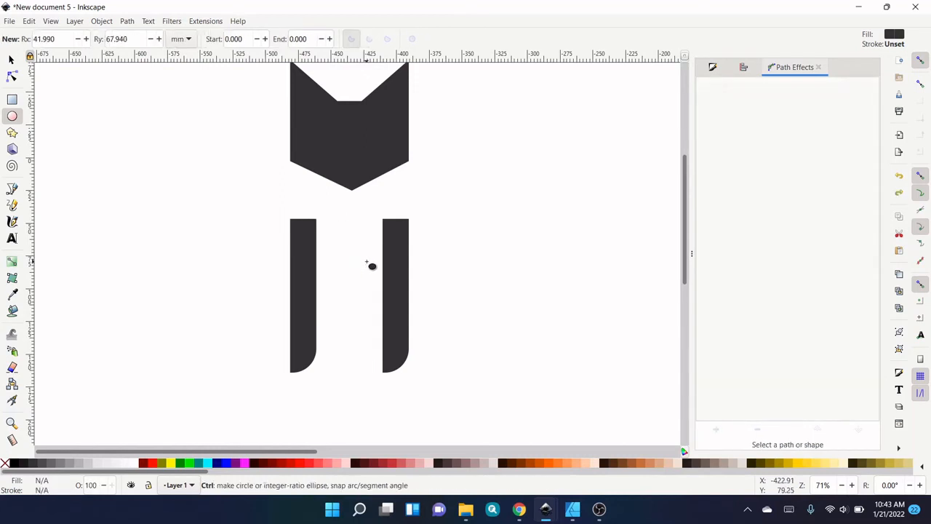
{"action": "left_click_drag", "start_coordinate": [336, 222], "coordinate": [367, 256]}
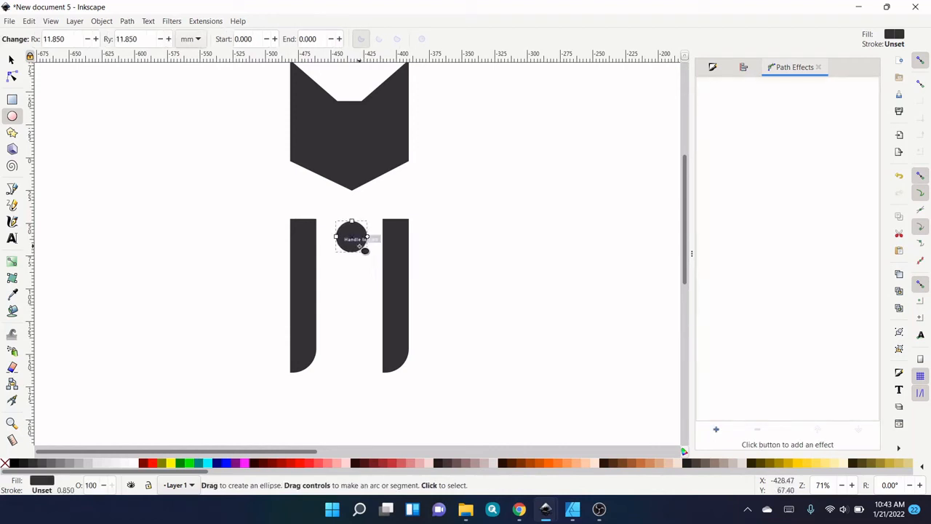
{"action": "key", "text": "s"}
{"action": "left_click_drag", "start_coordinate": [355, 240], "coordinate": [354, 240]}
{"action": "left_click", "coordinate": [352, 235]}
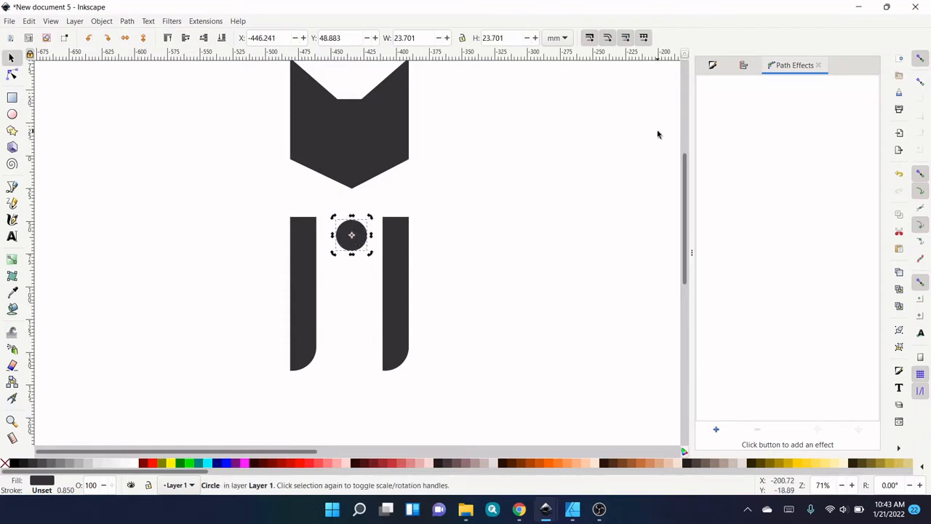
Step: Fill the circle with the muted yellow d1c479ff and deselect it
{"action": "left_click", "coordinate": [713, 65]}
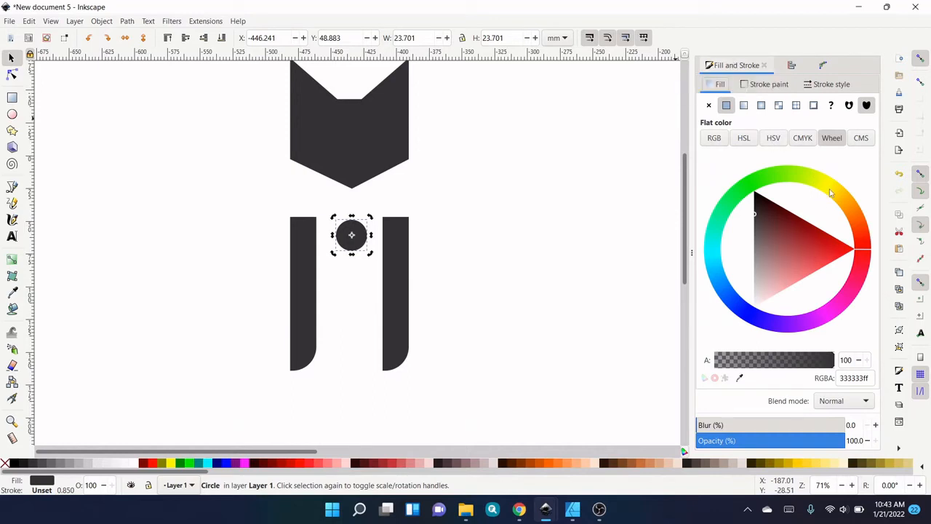
{"action": "left_click_drag", "start_coordinate": [830, 191], "coordinate": [834, 192]}
{"action": "left_click", "coordinate": [790, 254]}
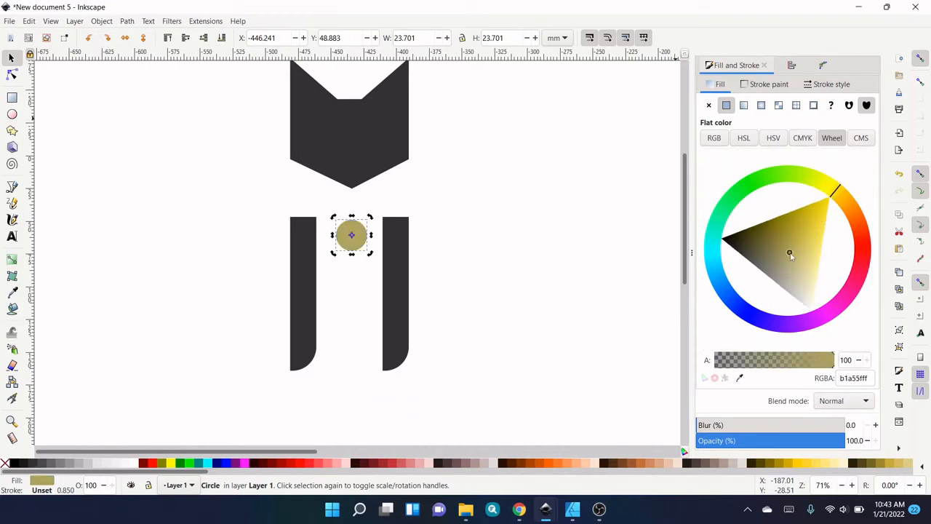
{"action": "left_click_drag", "start_coordinate": [790, 254], "coordinate": [802, 260]}
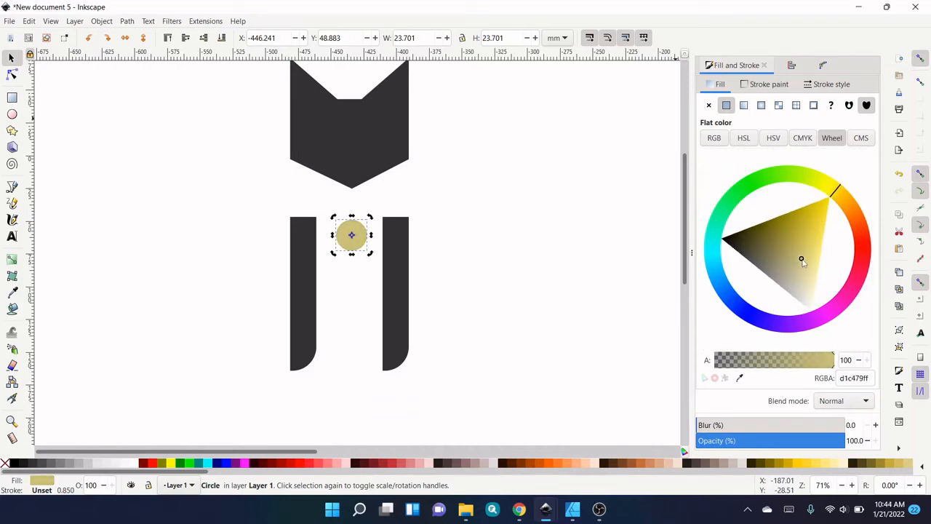
{"action": "left_click", "coordinate": [594, 272]}
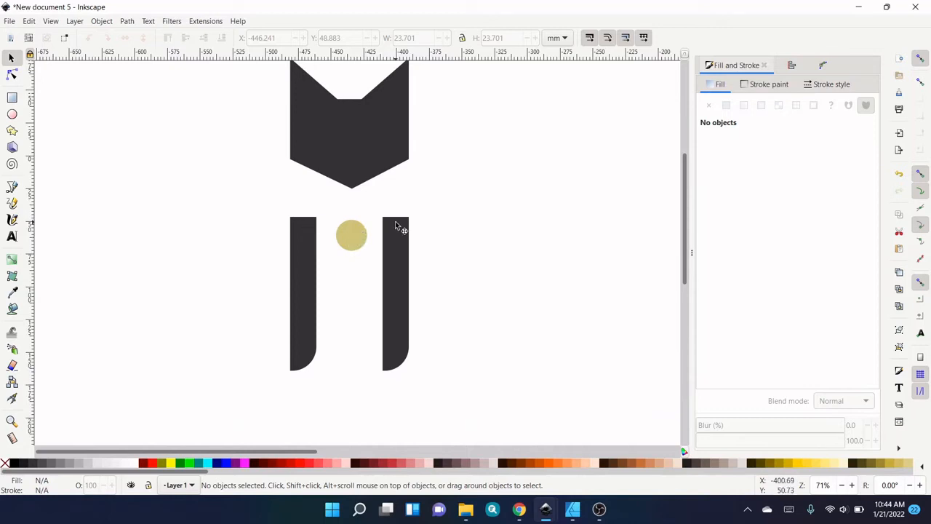
Step: Align the top edges of the circle and both bars, distribute their centres evenly horizontally, and clear the selection
{"action": "left_click", "coordinate": [305, 249], "text": "shift"}
{"action": "left_click", "coordinate": [357, 240], "text": "shift"}
{"action": "left_click", "coordinate": [402, 258], "text": "shift"}
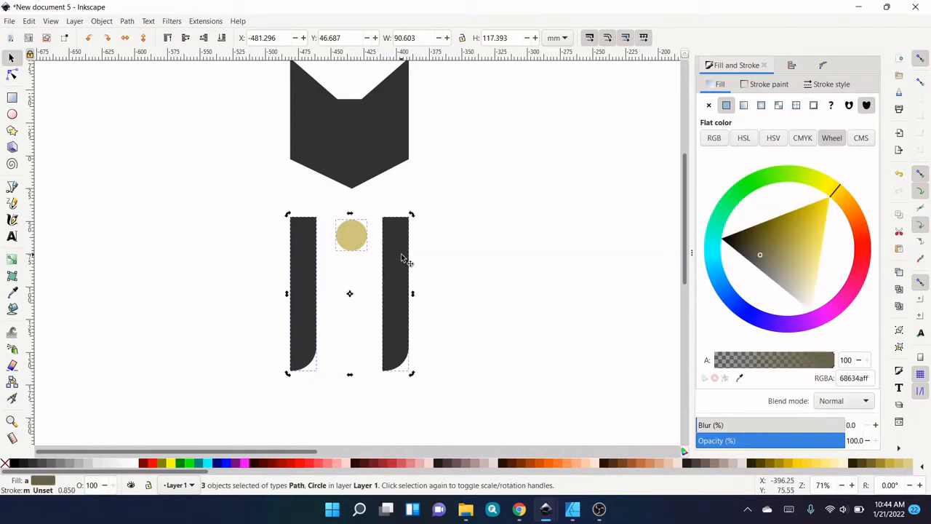
{"action": "left_click", "coordinate": [792, 65]}
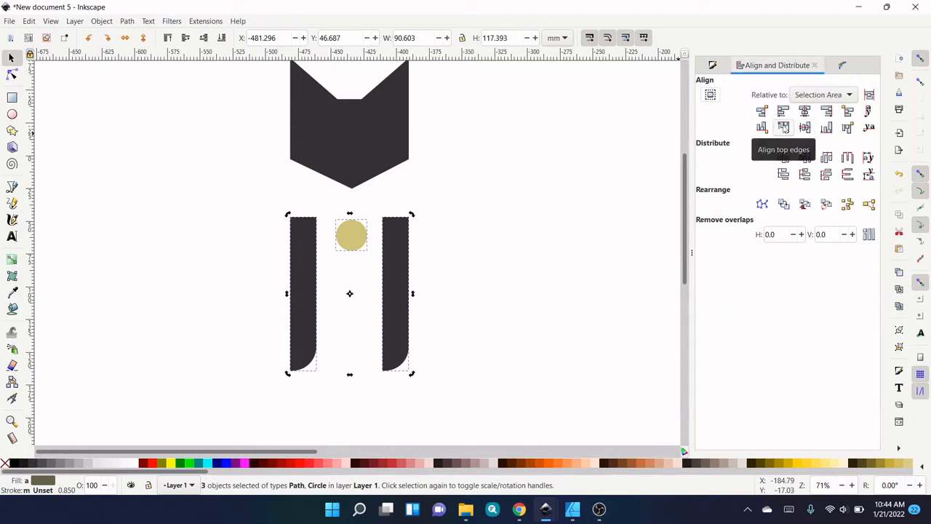
{"action": "left_click", "coordinate": [784, 128]}
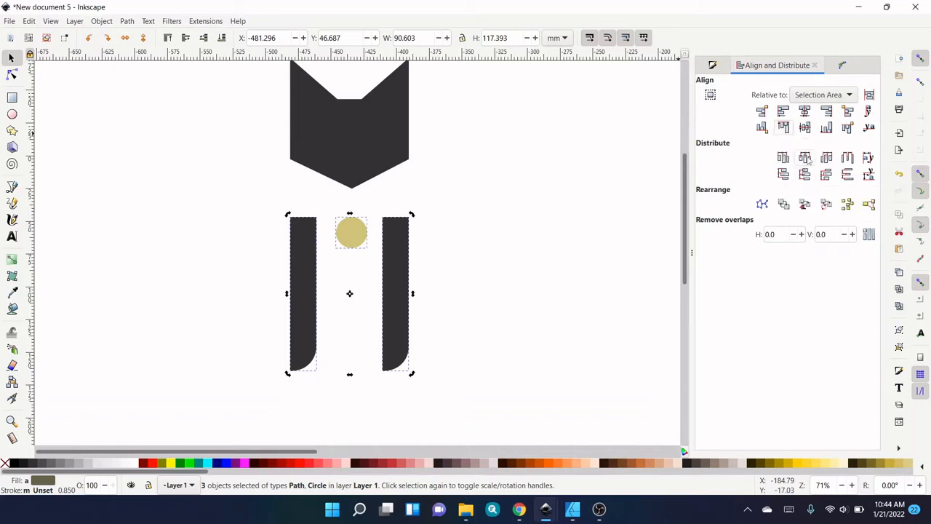
{"action": "left_click", "coordinate": [805, 158]}
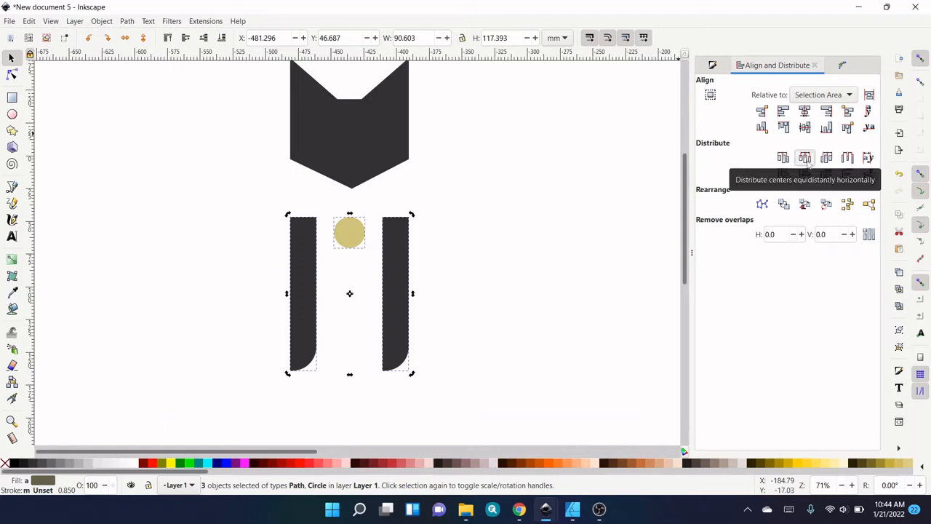
{"action": "left_click", "coordinate": [466, 258]}
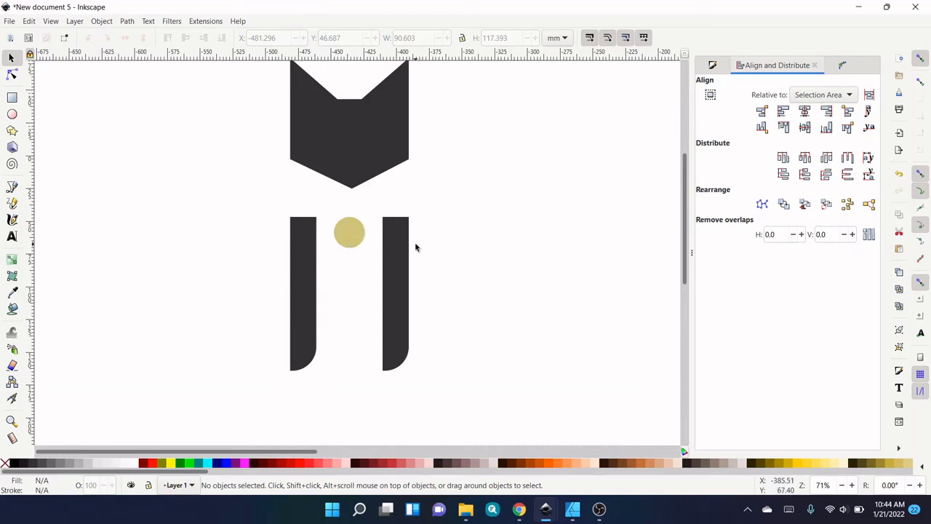
Step: Draw a rectangle about 131 by 72 mm and snap its upper-left corner to the right bar's upper-right corner
{"action": "key", "text": "z"}
{"action": "left_click", "coordinate": [442, 239], "text": "shift"}
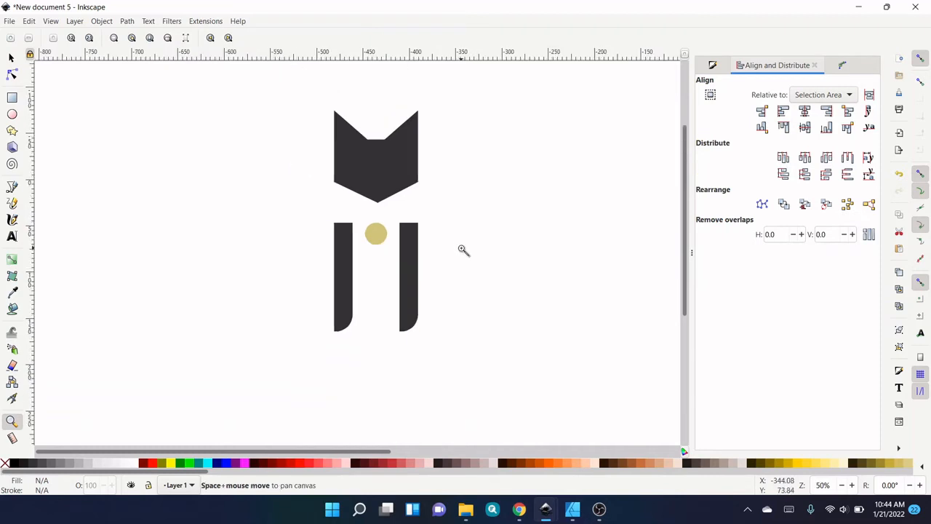
{"action": "left_click_drag", "start_coordinate": [462, 249], "coordinate": [445, 247]}
{"action": "key", "text": "s"}
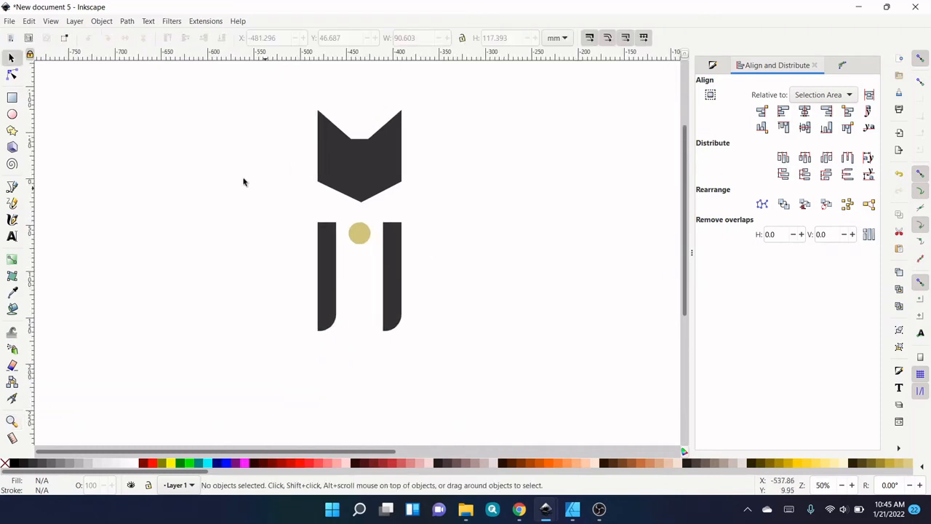
{"action": "left_click", "coordinate": [11, 98]}
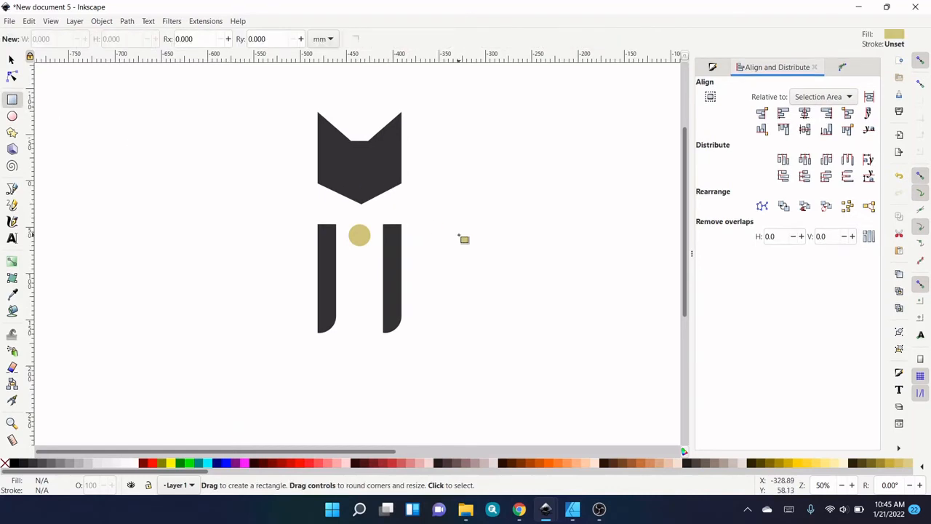
{"action": "mouse_move", "coordinate": [417, 228]}
{"action": "left_mouse_down"}
{"action": "mouse_move", "coordinate": [442, 267]}
{"action": "mouse_move", "coordinate": [545, 289]}
{"action": "mouse_move", "coordinate": [538, 294]}
{"action": "left_mouse_up"}
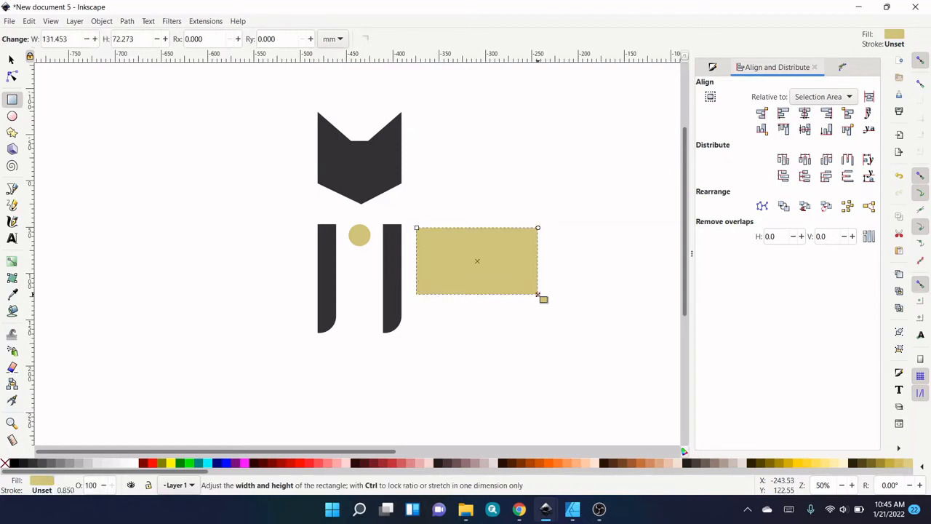
{"action": "key", "text": "s"}
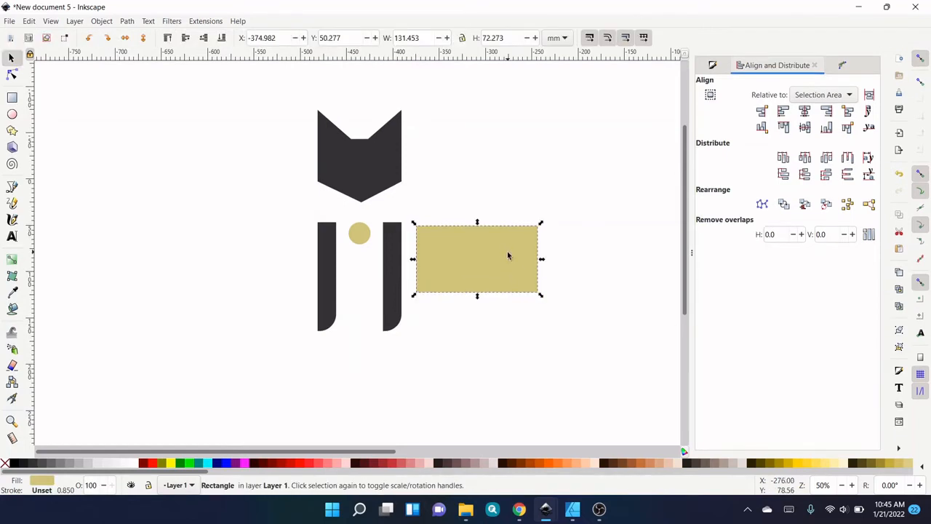
{"action": "left_click_drag", "start_coordinate": [509, 255], "coordinate": [500, 250]}
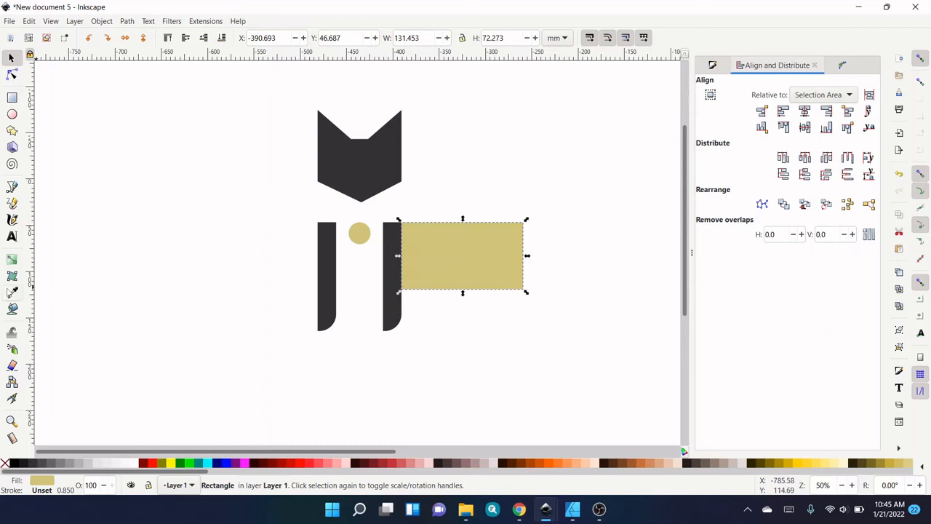
Step: Fill the rectangle with the dark grey sampled from the adjoining bar
{"action": "left_click", "coordinate": [12, 291]}
{"action": "left_click_drag", "start_coordinate": [387, 280], "coordinate": [392, 276]}
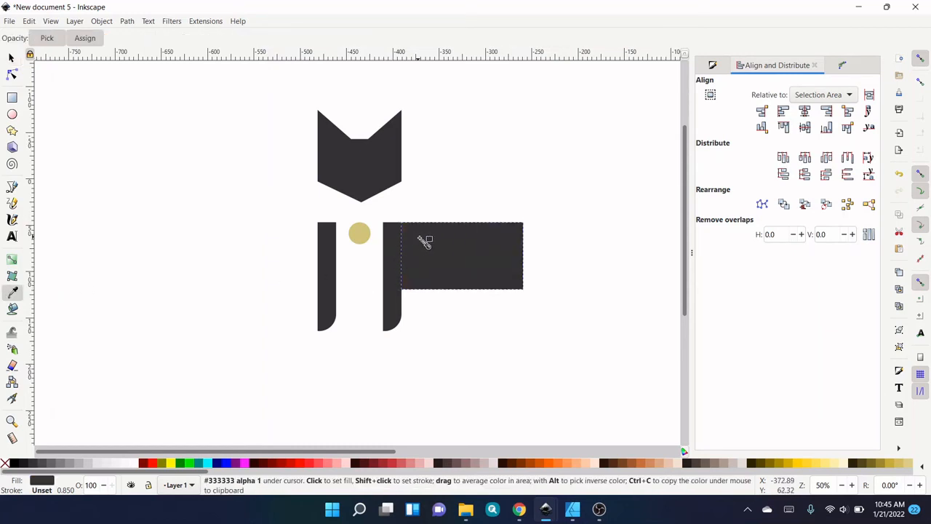
{"action": "key", "text": "s"}
{"action": "left_click", "coordinate": [472, 267]}
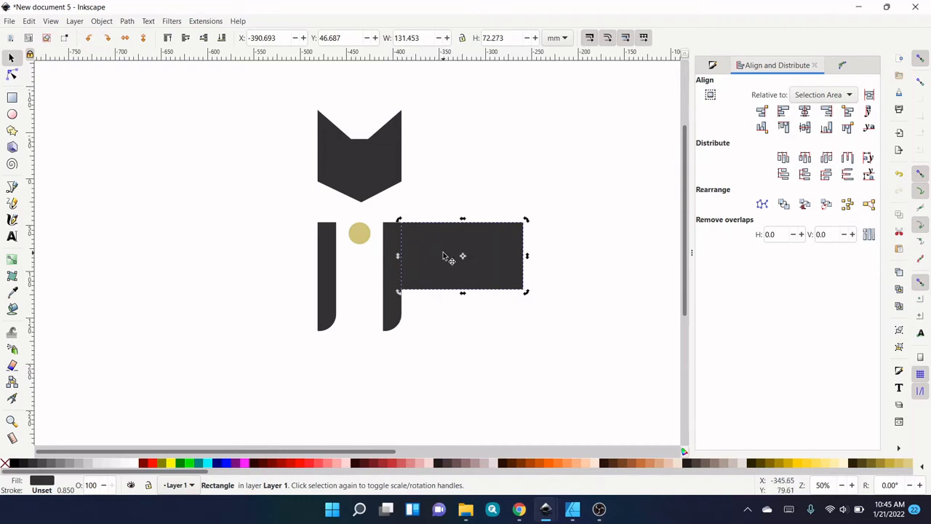
Step: Convert the dark rectangle to a path and apply the Corners (Fillet/Chamfer) path effect to it
{"action": "left_click", "coordinate": [127, 21]}
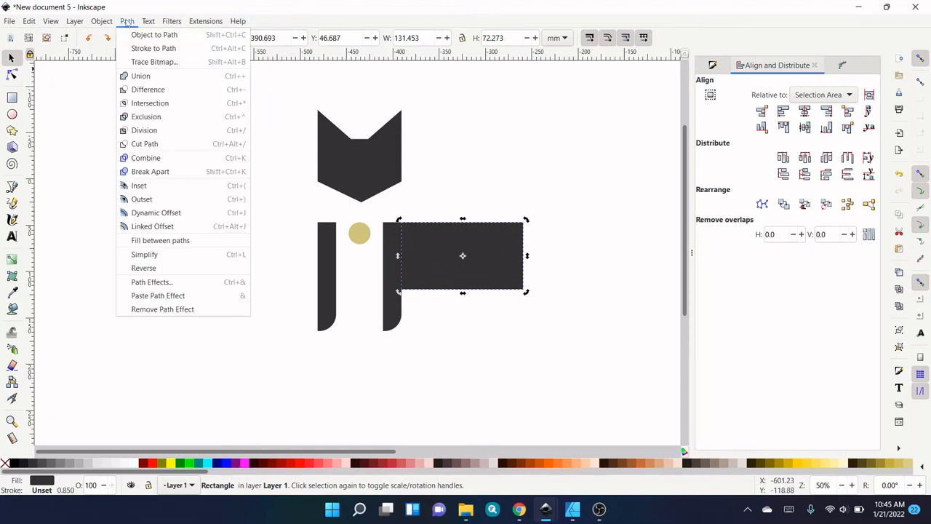
{"action": "left_click", "coordinate": [142, 35]}
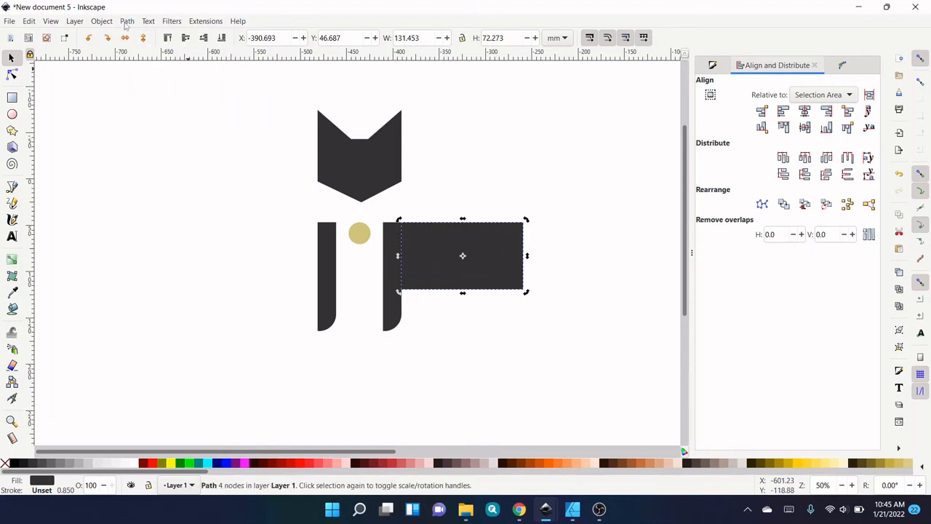
{"action": "left_click", "coordinate": [126, 21]}
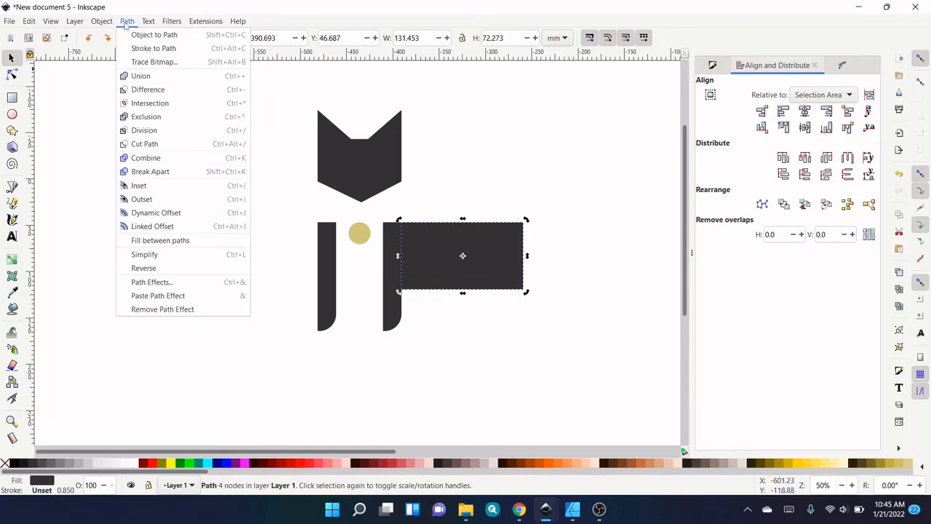
{"action": "left_click", "coordinate": [161, 286]}
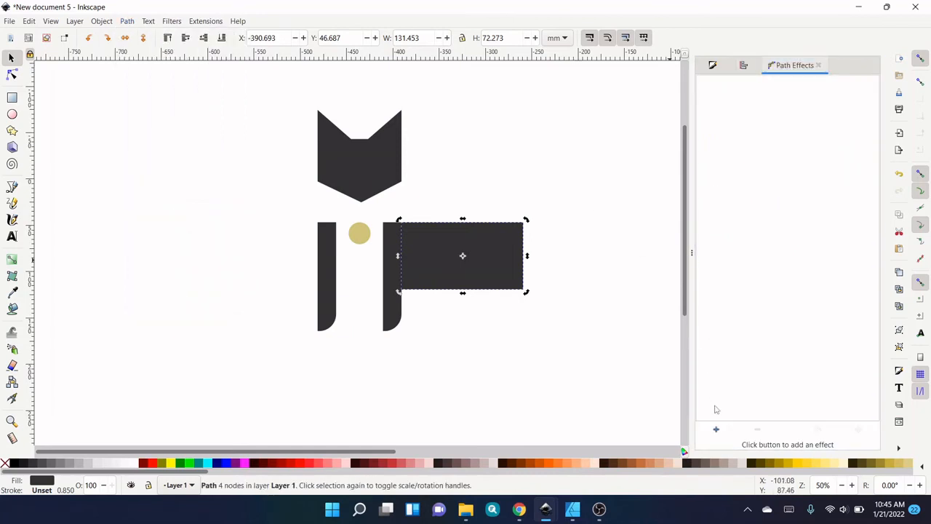
{"action": "left_click", "coordinate": [716, 429]}
{"action": "left_click", "coordinate": [242, 162]}
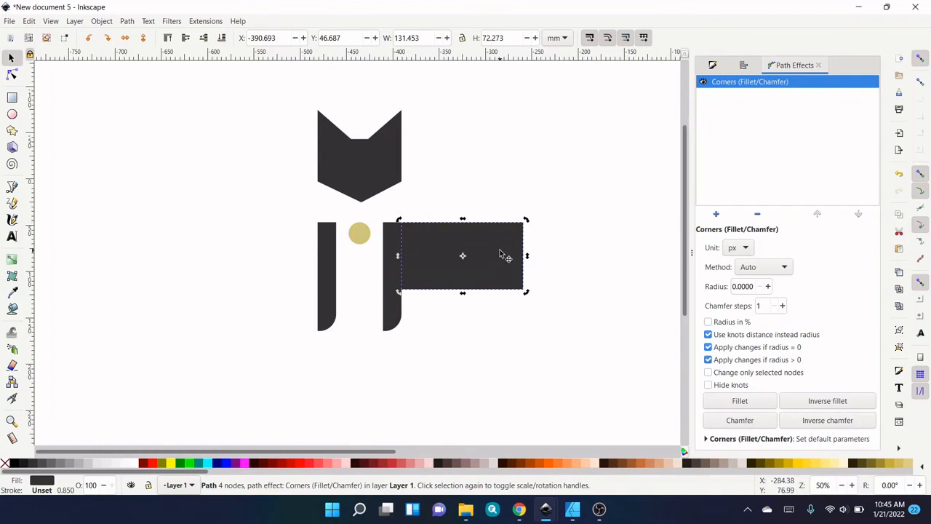
Step: Round the rectangle's upper-right corner with a large fillet reaching about three quarters down its right edge, and deselect it
{"action": "key", "text": "n"}
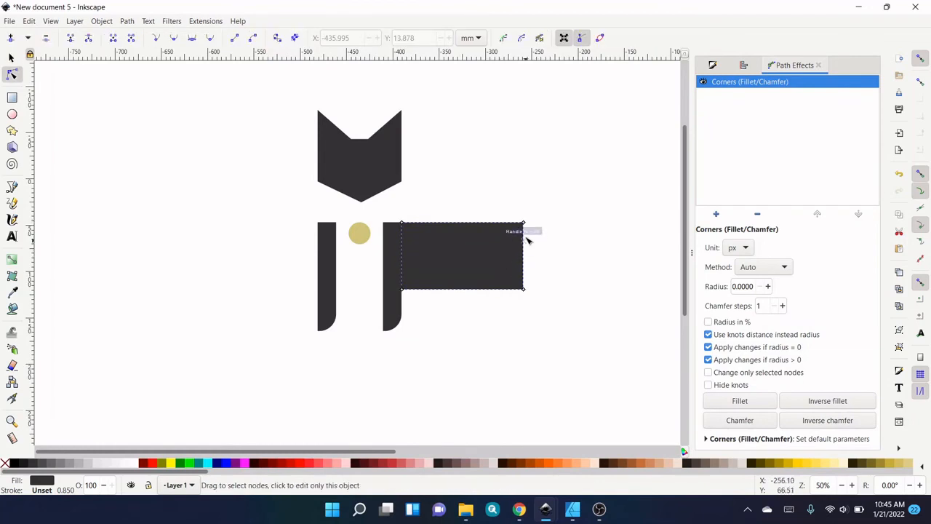
{"action": "left_click_drag", "start_coordinate": [525, 224], "coordinate": [542, 283]}
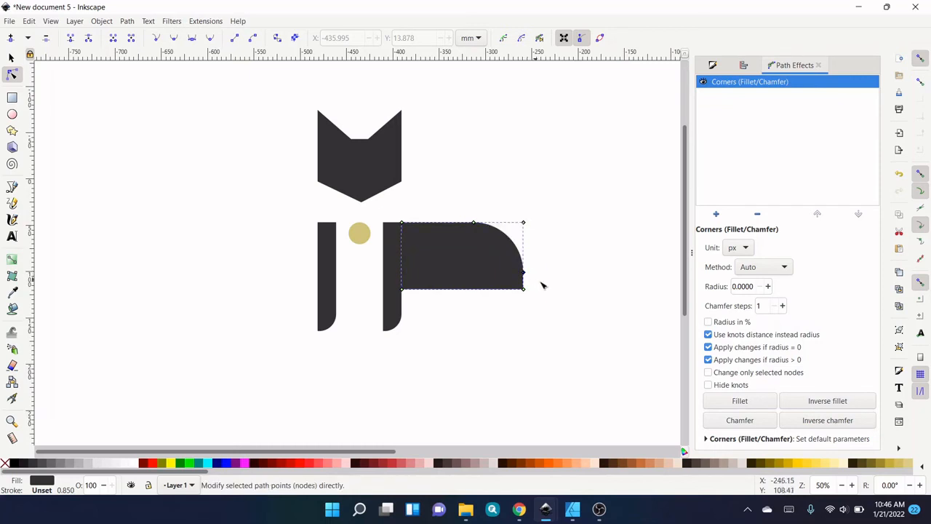
{"action": "left_click", "coordinate": [551, 286]}
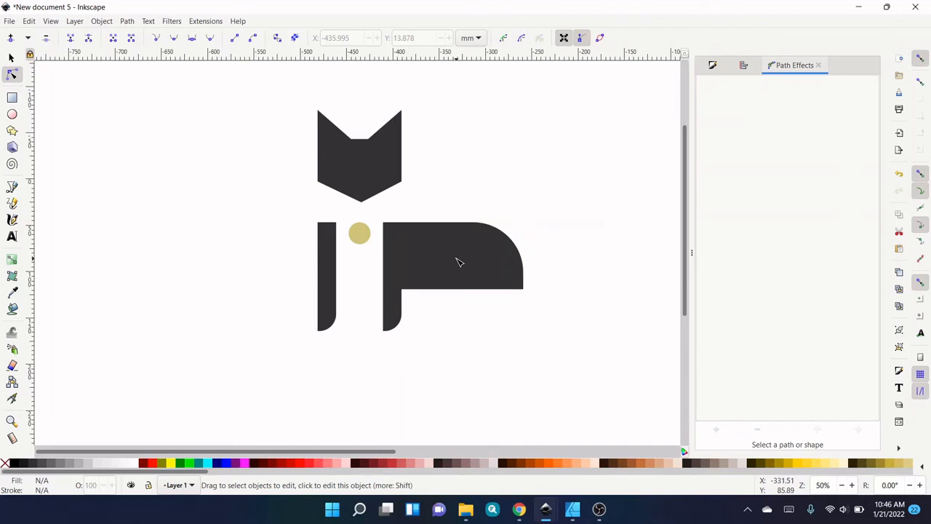
Step: Duplicate the left bar twice horizontally, placing one copy at the middle of the body and one near its rear end
{"action": "key", "text": "s"}
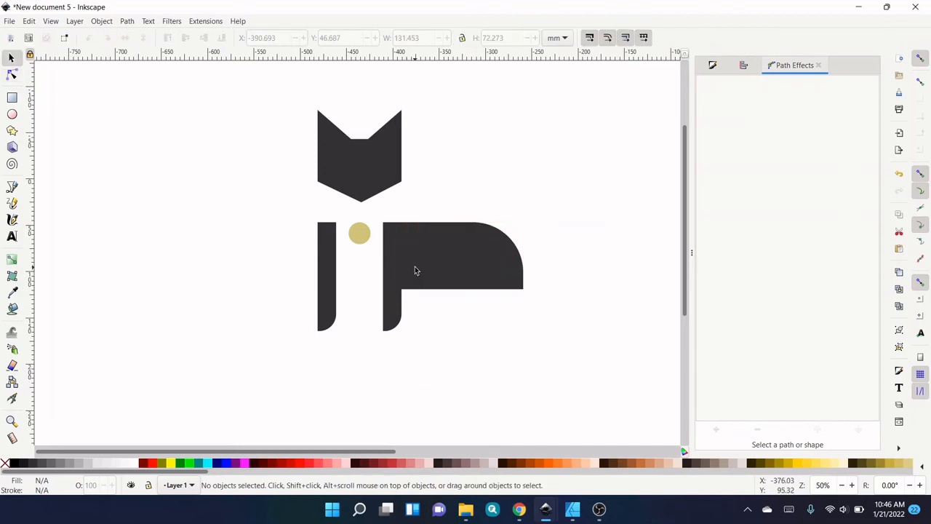
{"action": "left_click", "coordinate": [327, 260]}
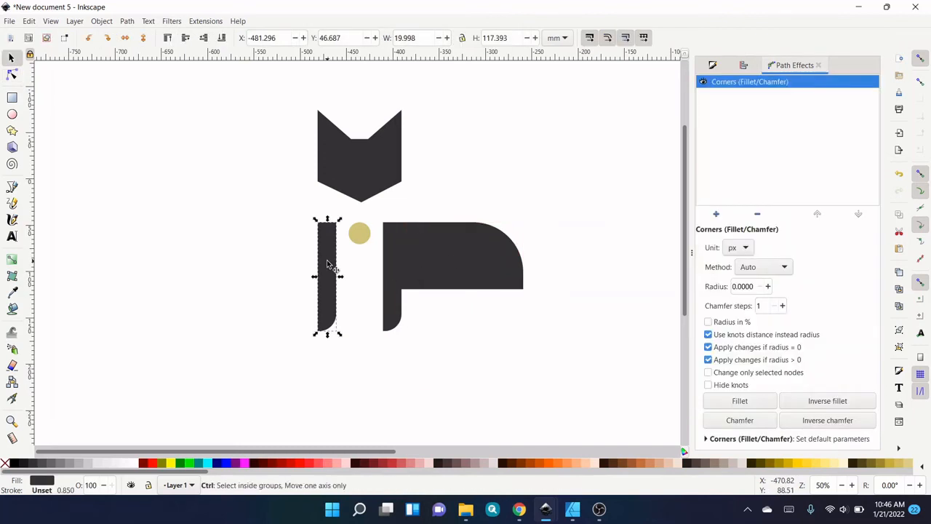
{"action": "key", "text": "ctrl"}
{"action": "key", "text": "ctrl+d"}
{"action": "left_click_drag", "start_coordinate": [327, 264], "coordinate": [447, 264]}
{"action": "left_click_drag", "start_coordinate": [393, 256], "coordinate": [513, 265]}
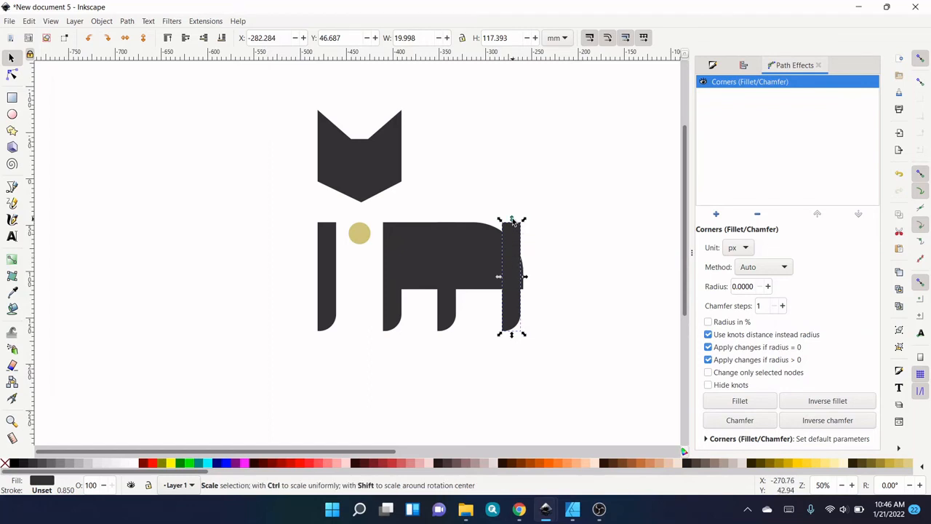
Step: Shorten the rear leg from above to about 69 mm and set it flush with the body's right edge
{"action": "left_click_drag", "start_coordinate": [512, 220], "coordinate": [516, 298]}
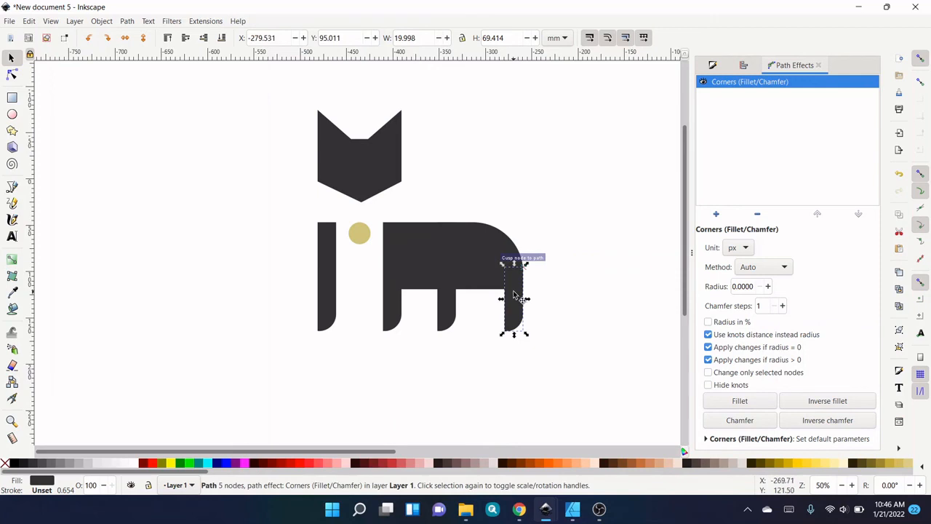
{"action": "left_click", "coordinate": [559, 293]}
Step: Move the middle leg about 19 mm towards the rear and shorten it to about 34 mm, leaving a gap below the body
{"action": "left_click", "coordinate": [447, 306]}
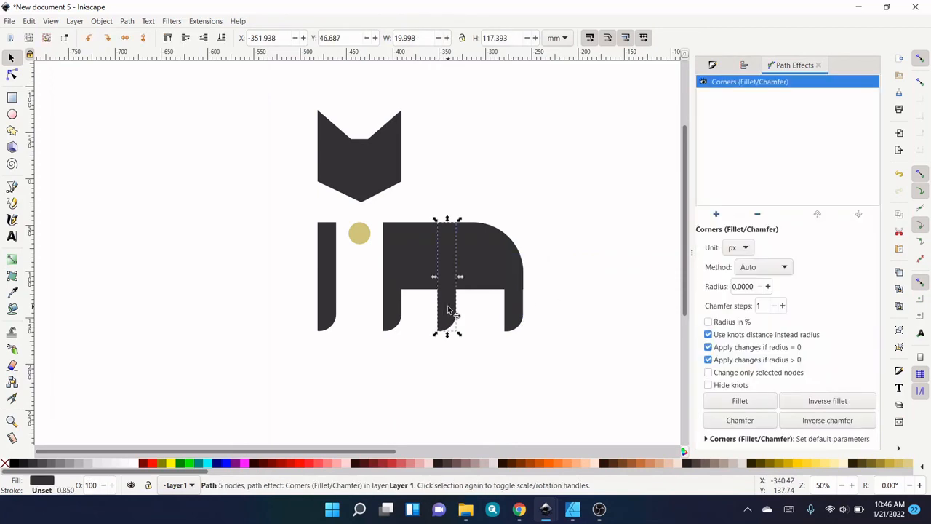
{"action": "left_click_drag", "start_coordinate": [448, 306], "coordinate": [466, 307]}
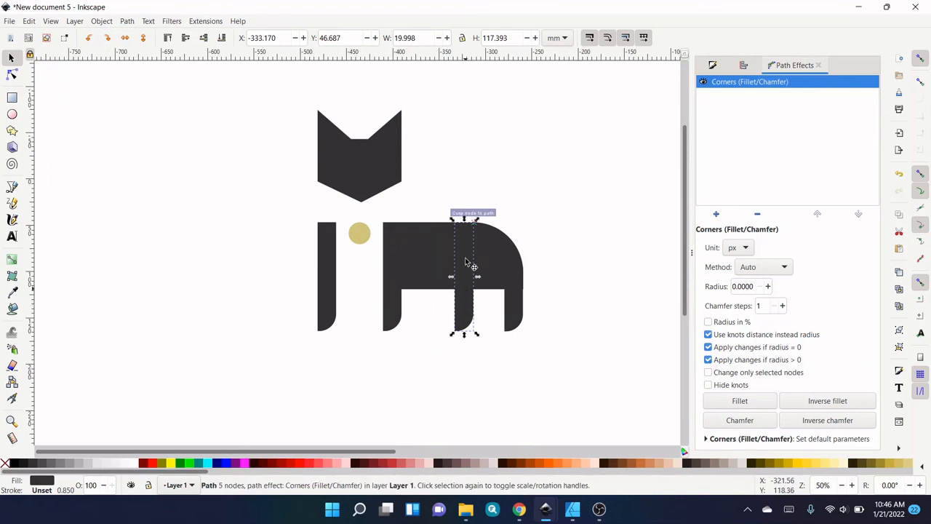
{"action": "left_click_drag", "start_coordinate": [466, 219], "coordinate": [468, 298]}
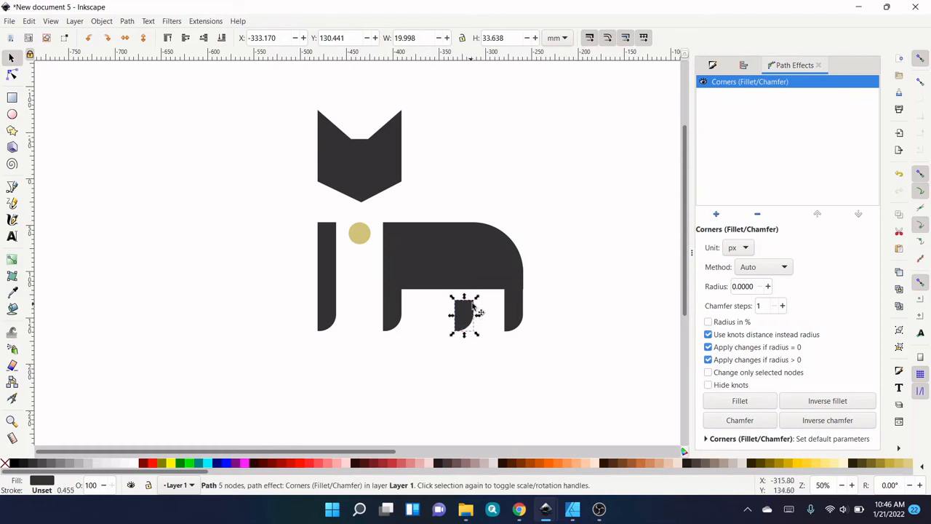
{"action": "left_click", "coordinate": [487, 311]}
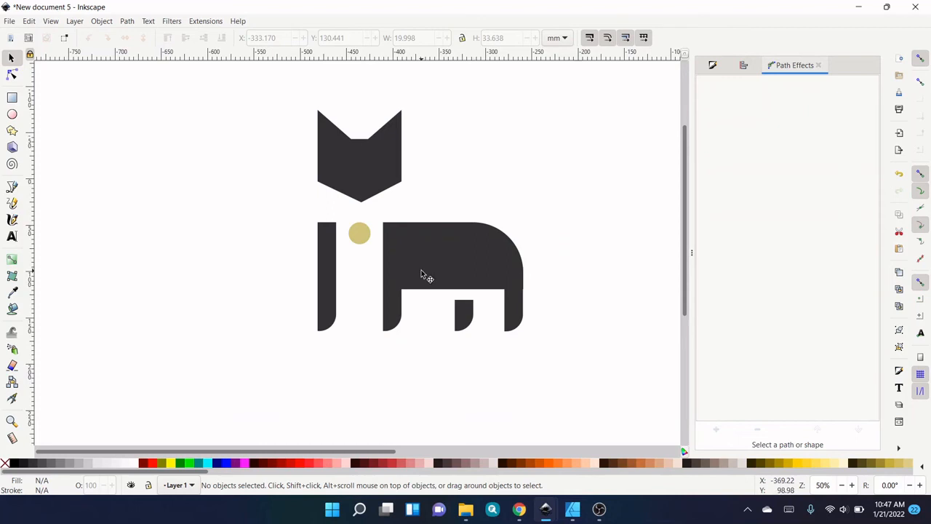
Step: Make a tail above the body's rear from a copy of the left bar, flipped rounded end up and tilted 45° counter-clockwise
{"action": "left_click", "coordinate": [330, 271]}
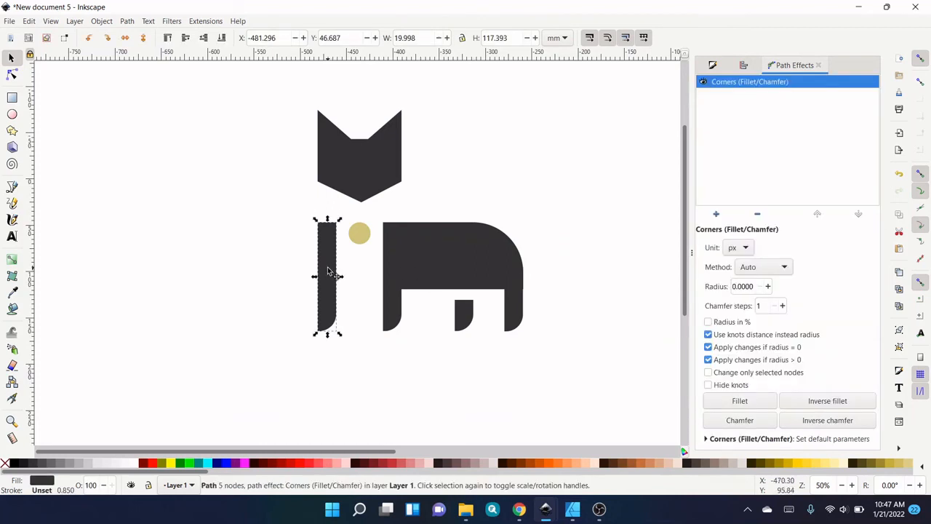
{"action": "left_click_drag", "start_coordinate": [327, 271], "coordinate": [510, 154]}
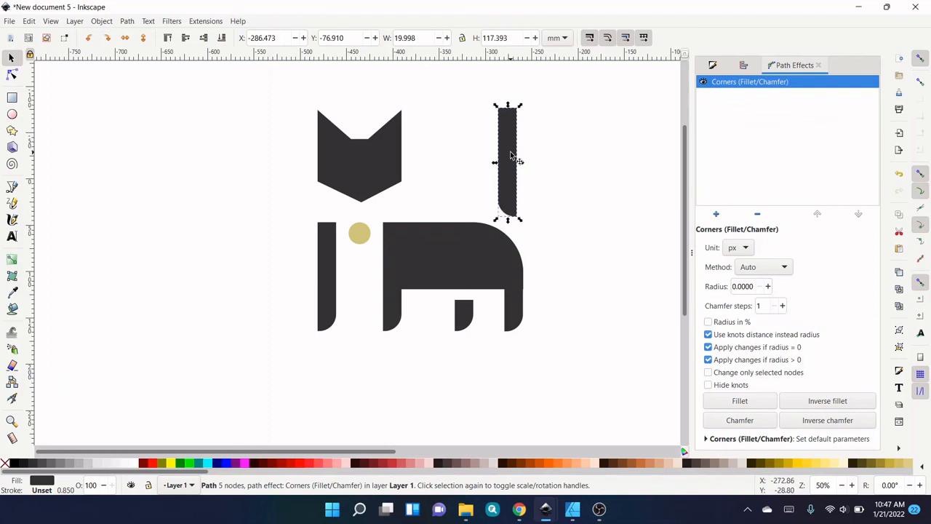
{"action": "key", "text": "v"}
{"action": "left_click", "coordinate": [508, 153]}
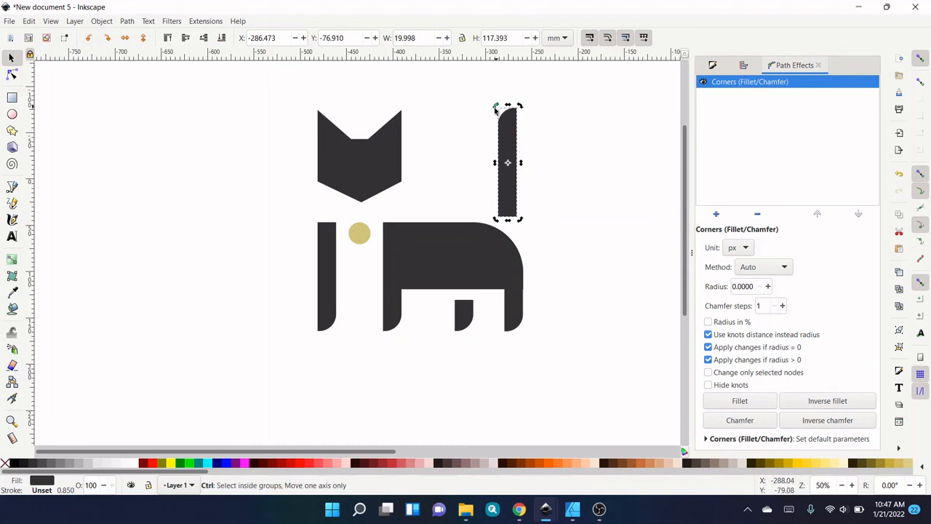
{"action": "left_click_drag", "start_coordinate": [495, 109], "coordinate": [453, 137]}
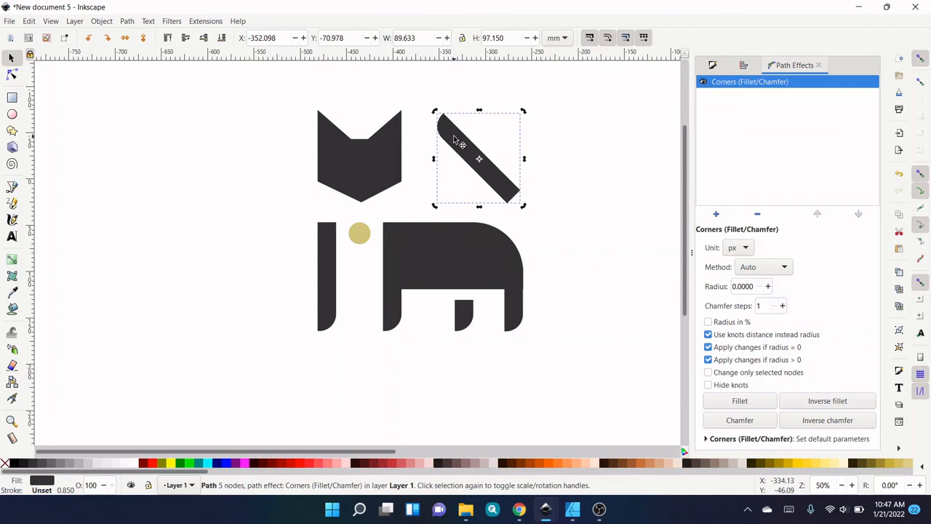
Step: Align the slanted tail's right edge with the right edge of the body
{"action": "left_click", "coordinate": [491, 258]}
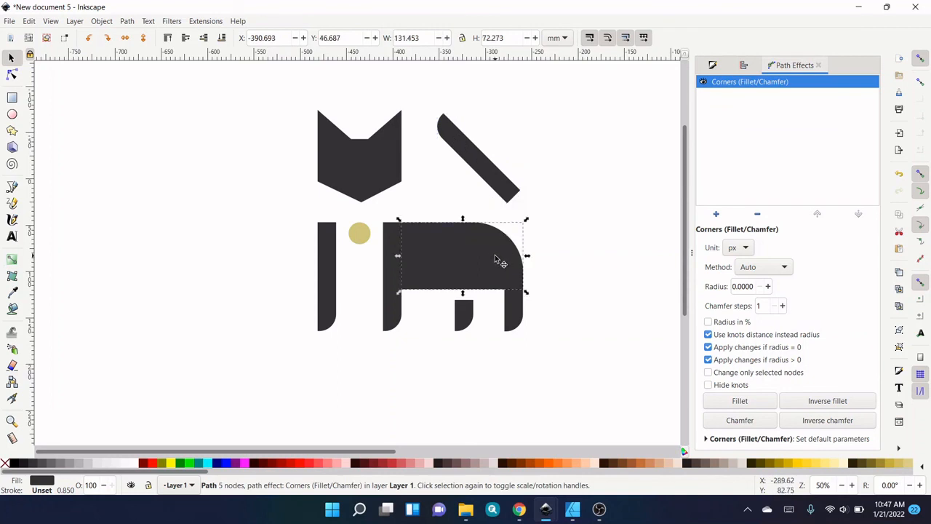
{"action": "left_click", "coordinate": [498, 176], "text": "shift"}
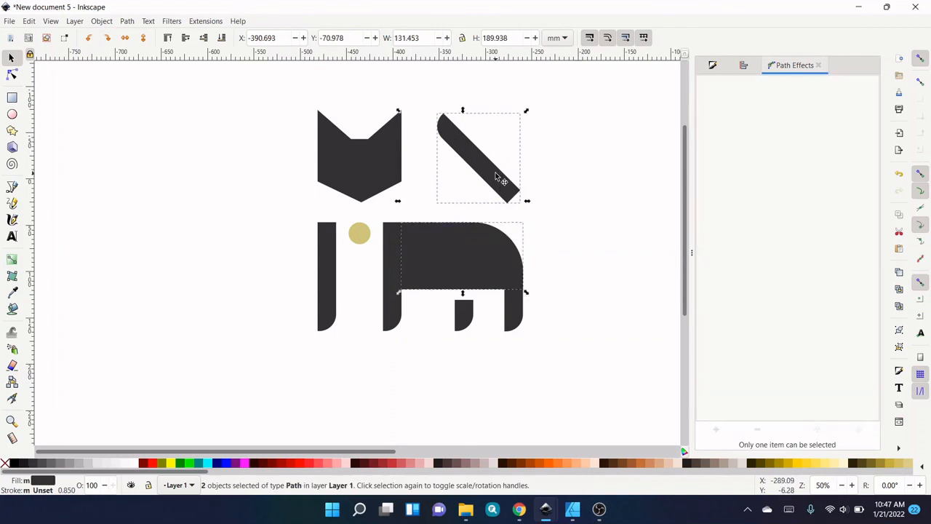
{"action": "left_click", "coordinate": [744, 66]}
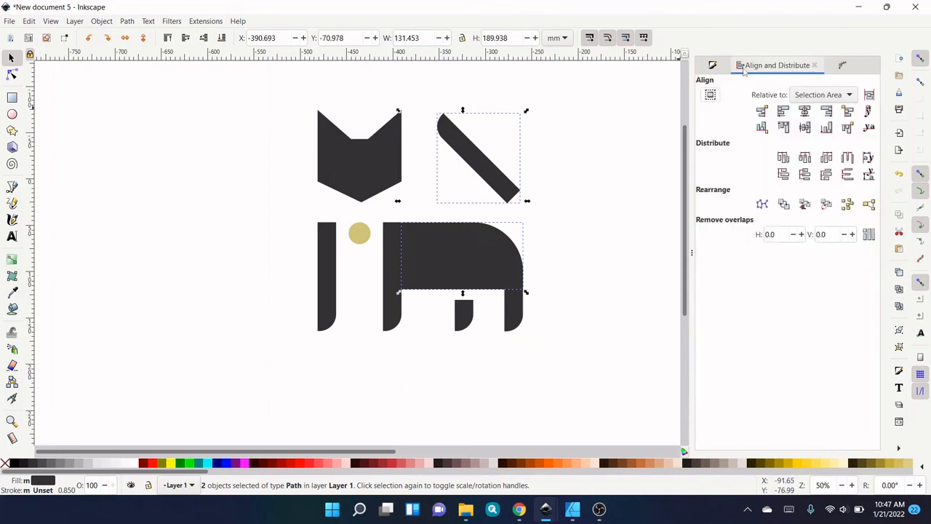
{"action": "left_click", "coordinate": [827, 112]}
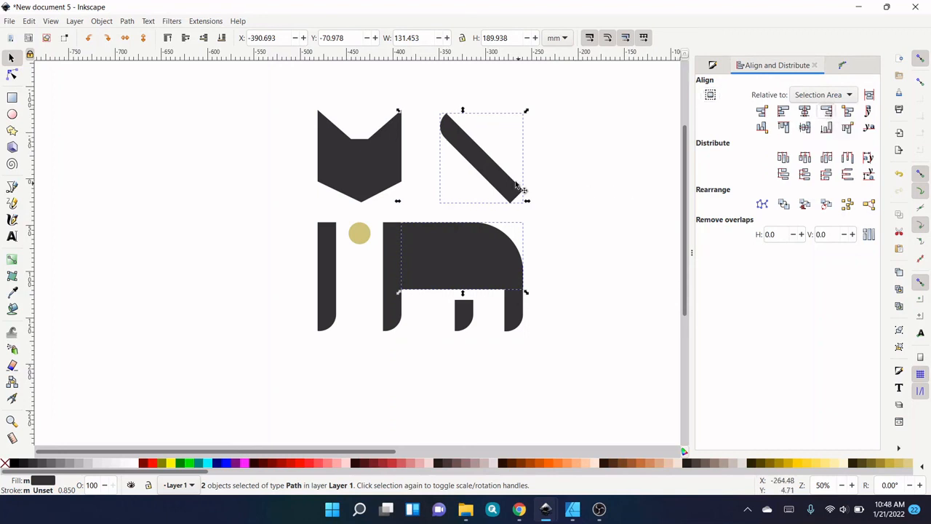
{"action": "left_click", "coordinate": [561, 212]}
{"action": "left_click", "coordinate": [496, 178]}
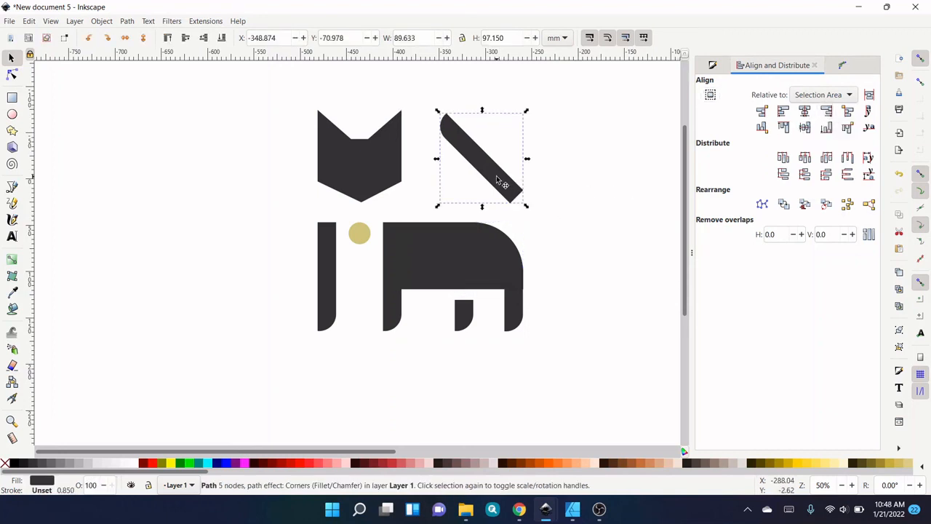
{"action": "left_click", "coordinate": [550, 246]}
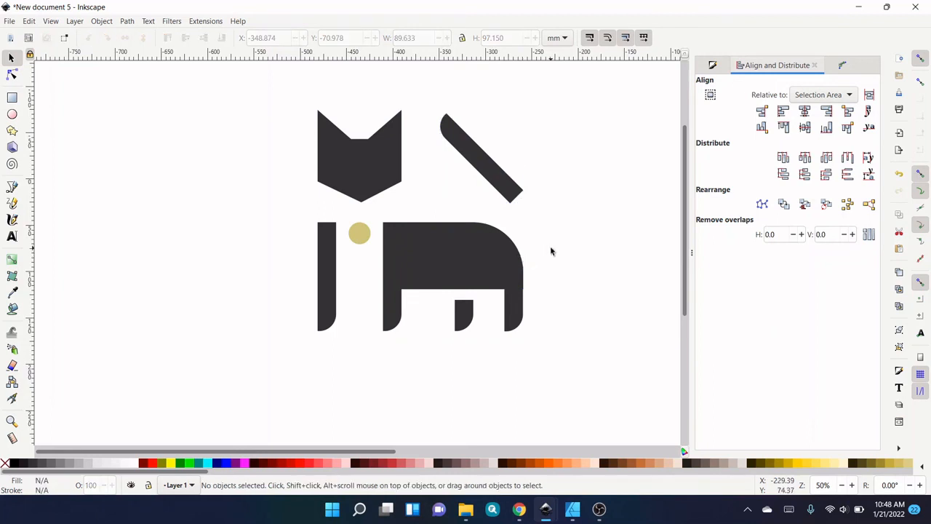
Step: Merge the body with its attached front leg and rear leg into a single path using Union
{"action": "left_click", "coordinate": [447, 251]}
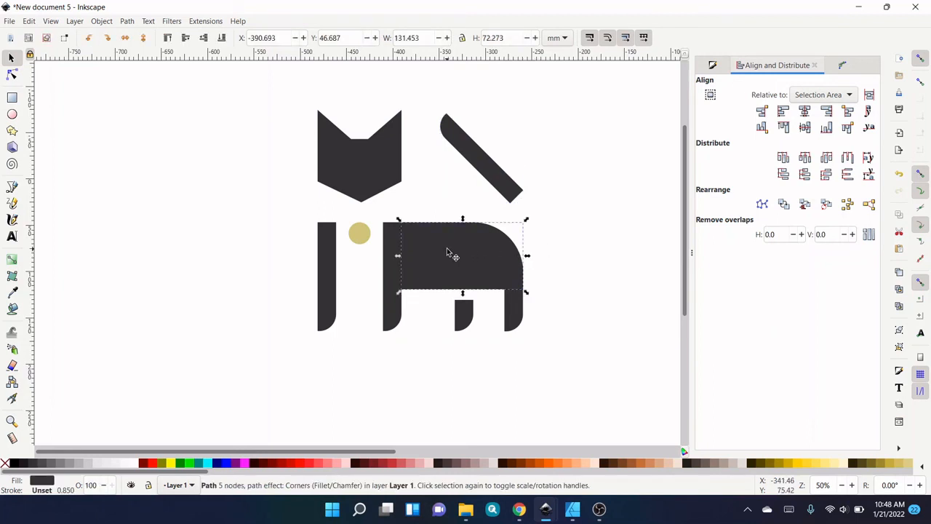
{"action": "key", "text": "shift"}
{"action": "left_click", "coordinate": [513, 306], "text": "shift"}
{"action": "left_click", "coordinate": [394, 260], "text": "shift"}
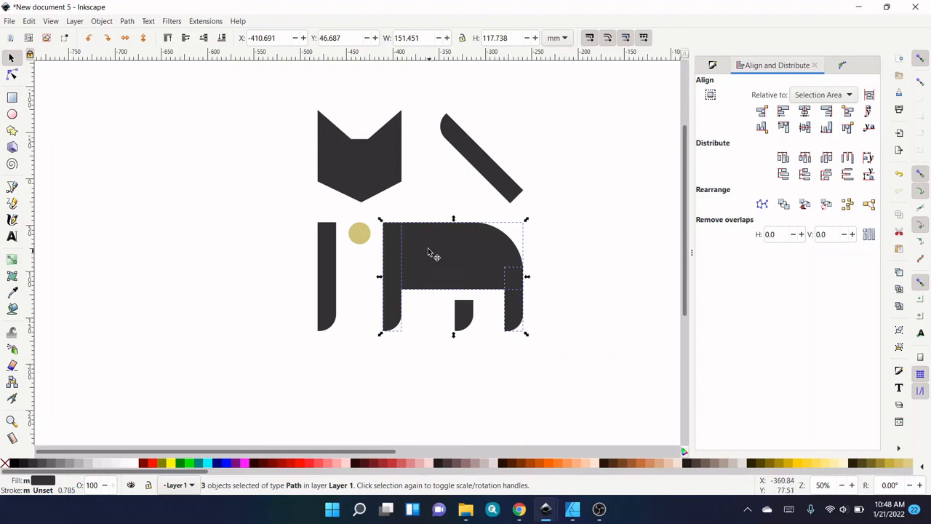
{"action": "left_click", "coordinate": [128, 21]}
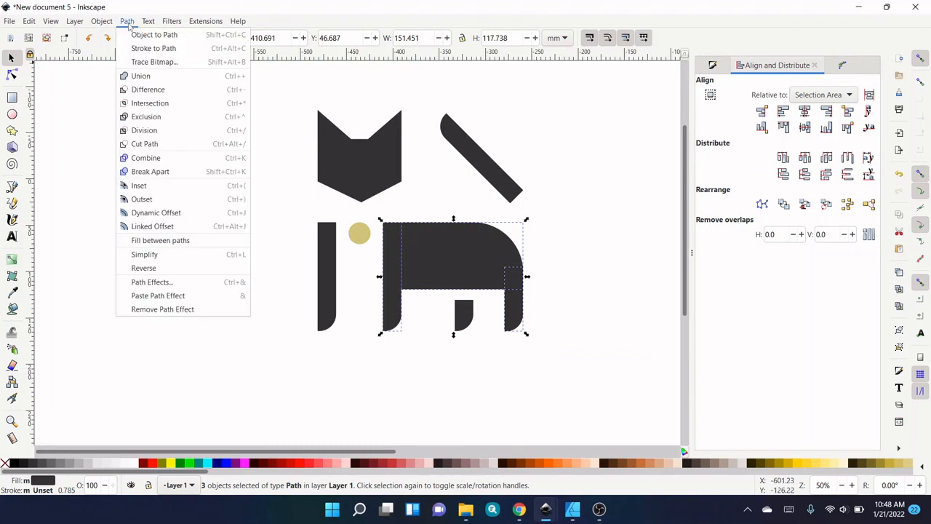
{"action": "left_click", "coordinate": [145, 75]}
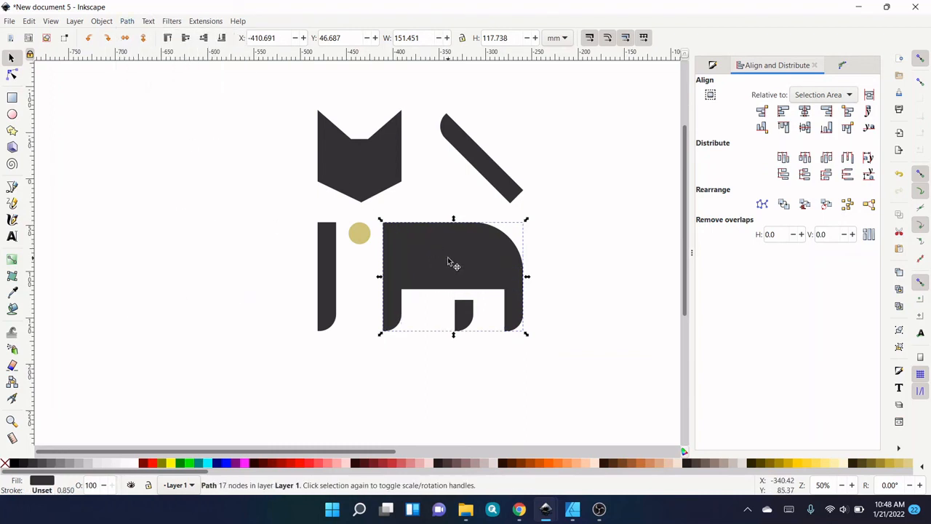
{"action": "left_click", "coordinate": [594, 262]}
{"action": "key", "text": "z"}
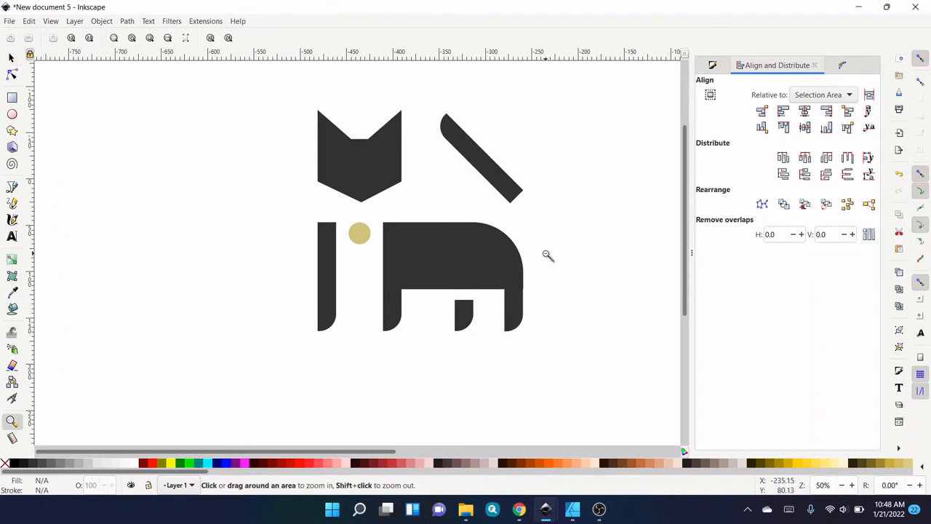
{"action": "left_click", "coordinate": [557, 256], "text": "shift"}
{"action": "left_click_drag", "start_coordinate": [559, 257], "coordinate": [551, 260]}
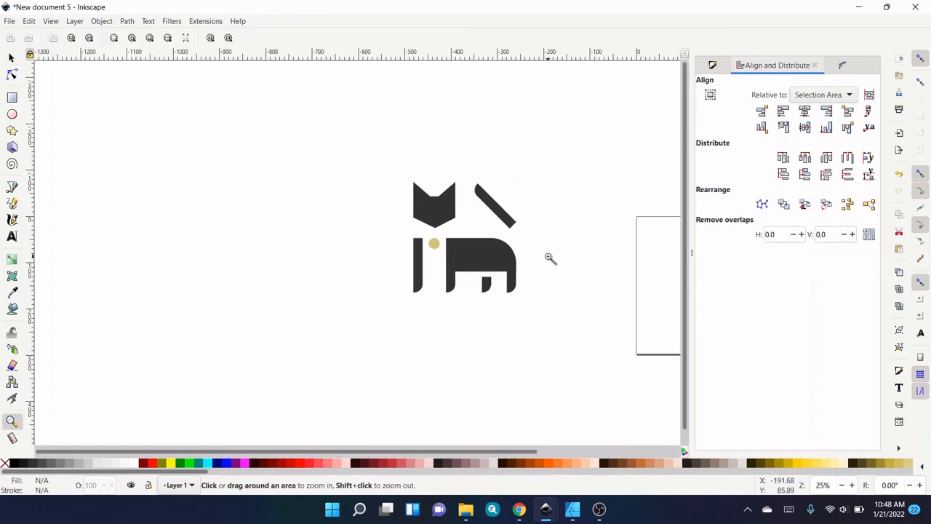